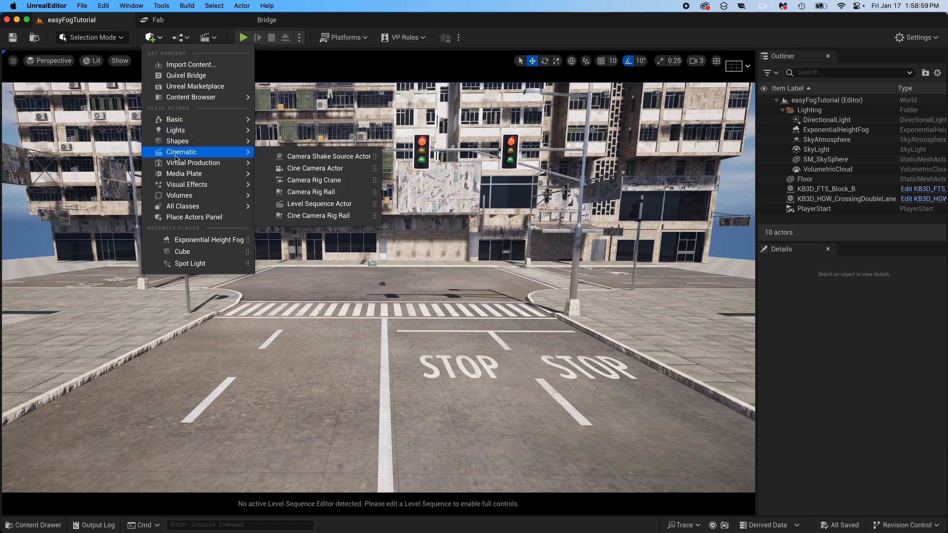
# - Add a Cine Camera Actor to the level and look through it in the viewport
pyautogui.click(313, 168)
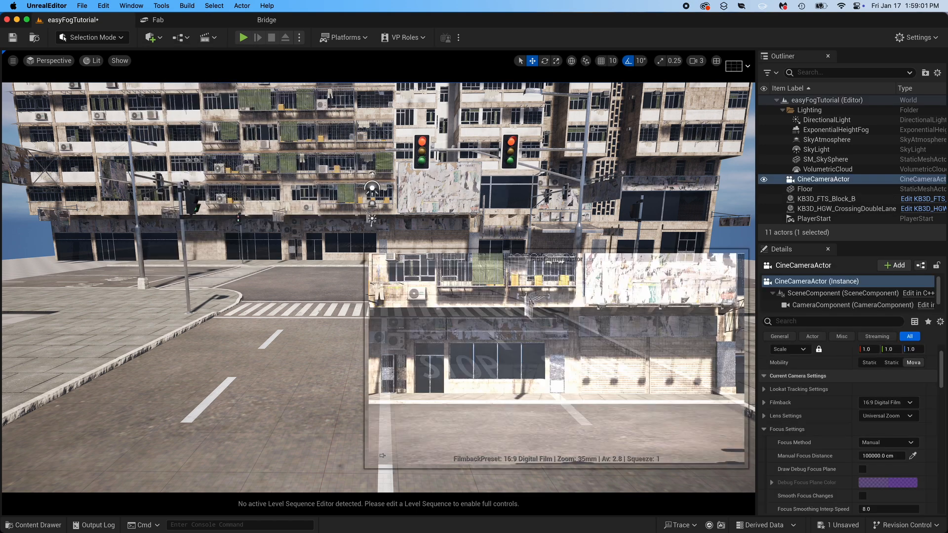
pyautogui.click(52, 61)
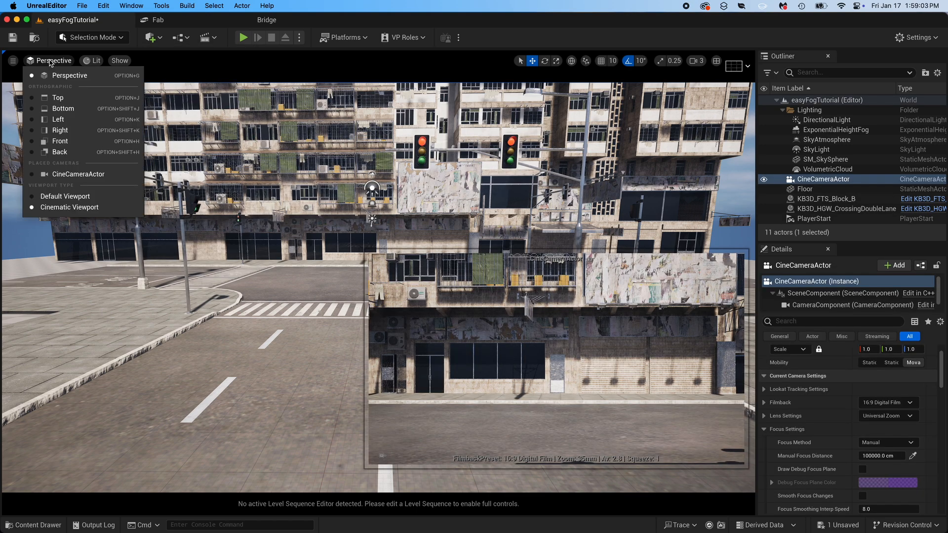
pyautogui.click(59, 174)
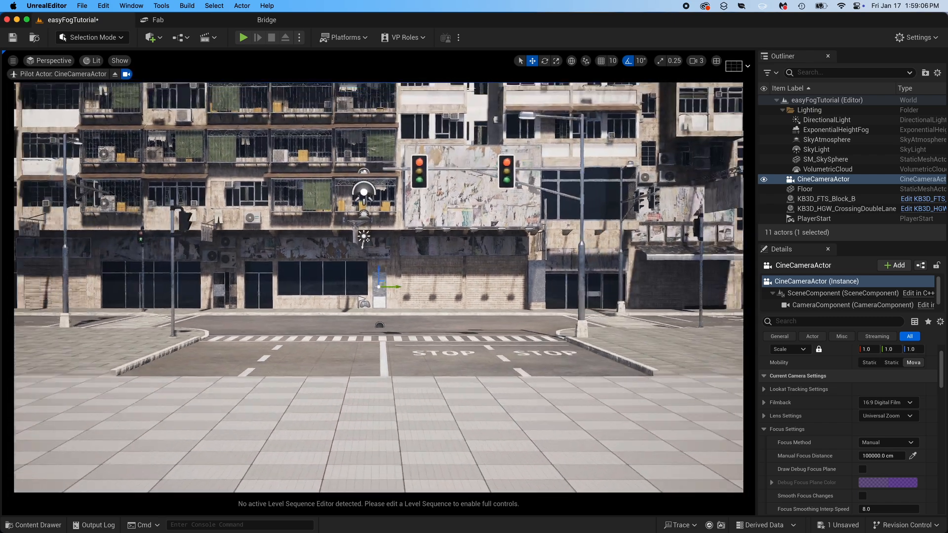
# - Move the CineCameraActor back and reframe it on the storefronts, with the crosswalk and STOP markings in the foreground
pyautogui.press('s')
pyautogui.moveTo(378, 287); pyautogui.dragTo(375, 269, button='right')
pyautogui.press('w')
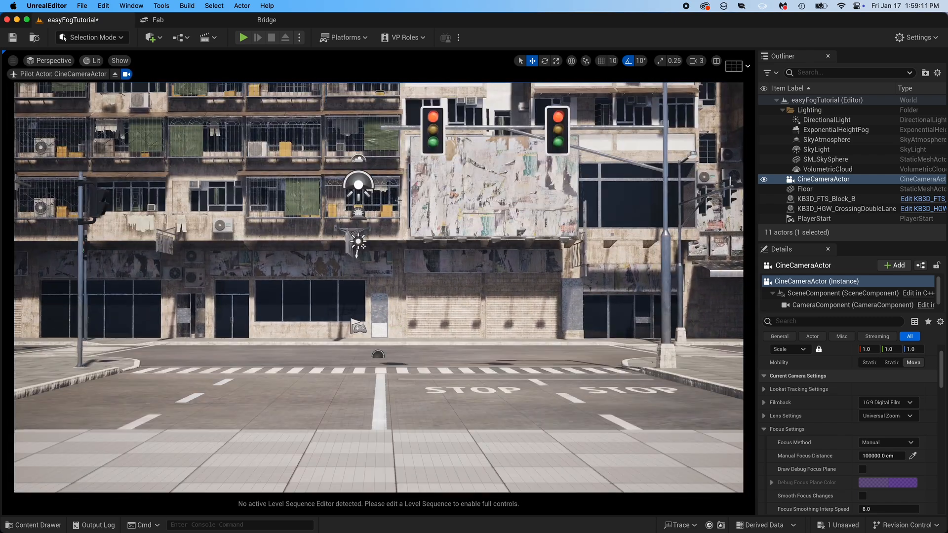
pyautogui.press('w')
pyautogui.moveTo(375, 269); pyautogui.dragTo(372, 271, button='right')
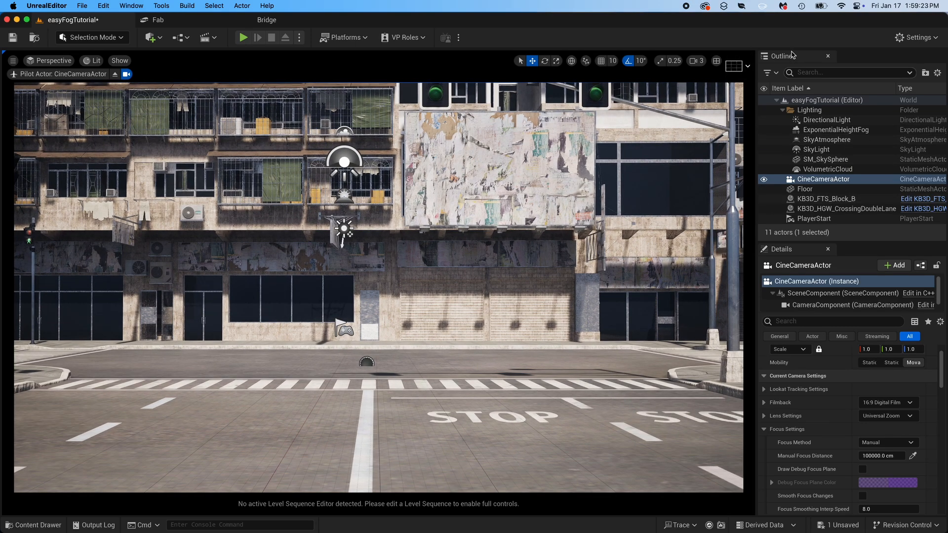
# - Replace the existing ExponentialHeightFog actor with a new Exponential Height Fog, and move it sideways to beside the street pole at the frame's edge
pyautogui.click(833, 130)
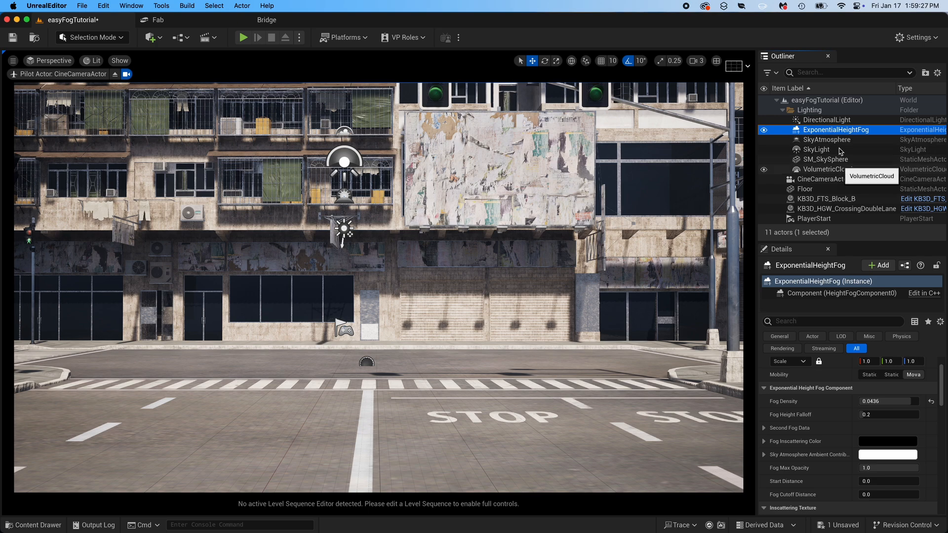
pyautogui.press('Delete')
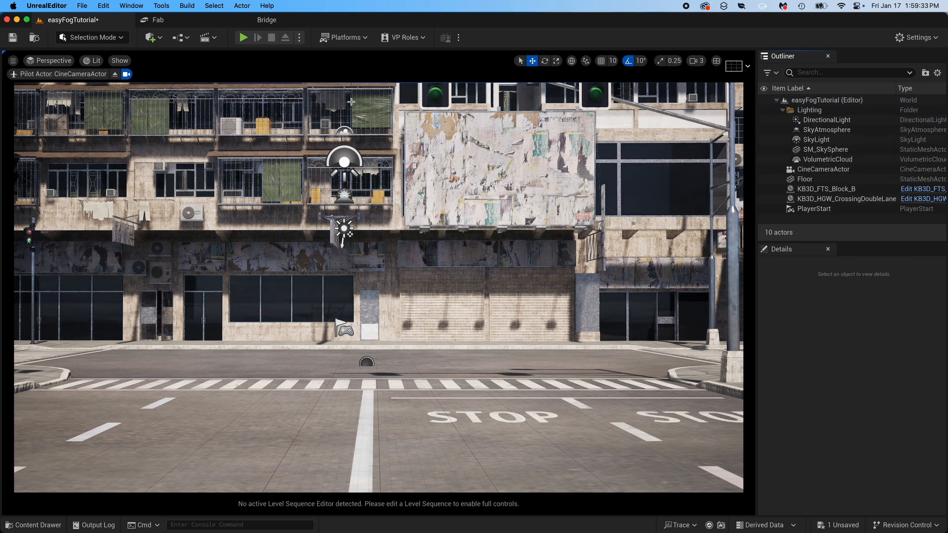
pyautogui.click(148, 39)
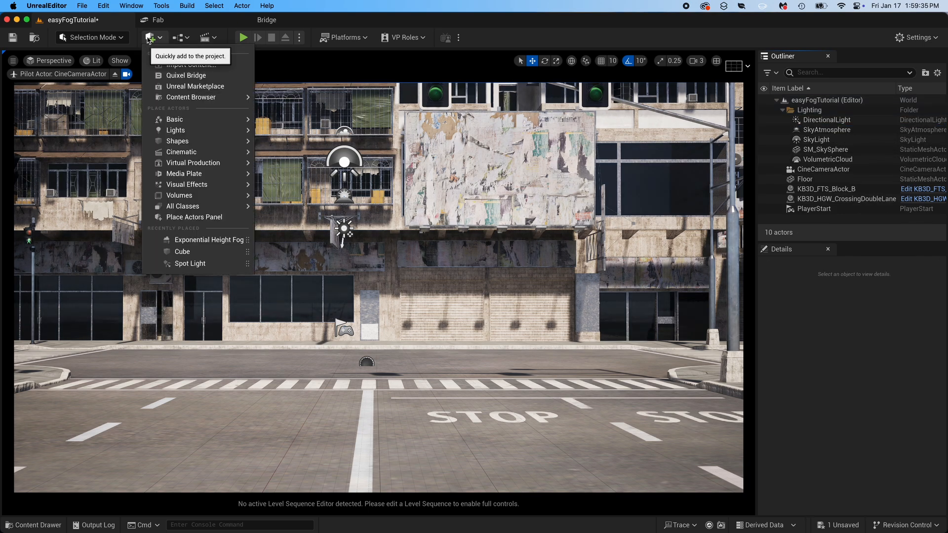
pyautogui.moveTo(185, 187)
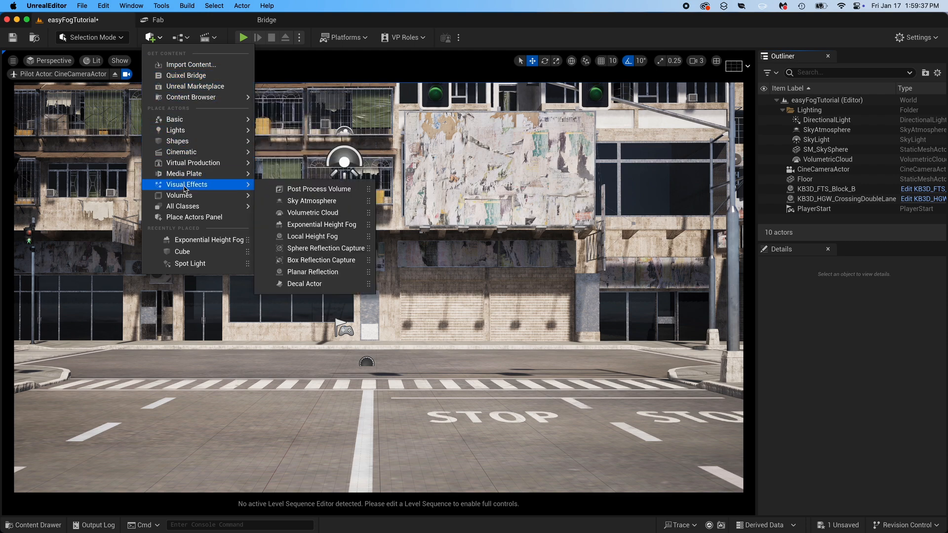
pyautogui.click(334, 225)
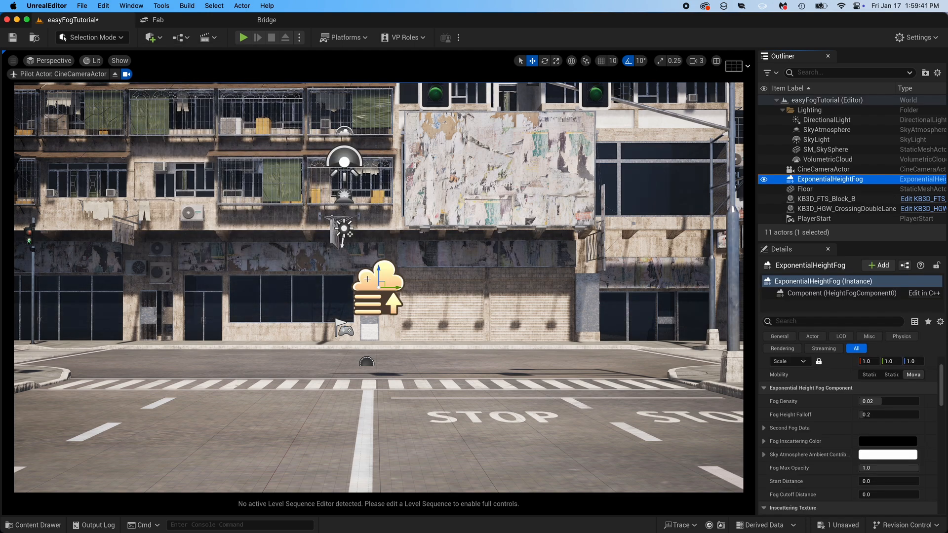
pyautogui.moveTo(396, 289); pyautogui.dragTo(744, 281)
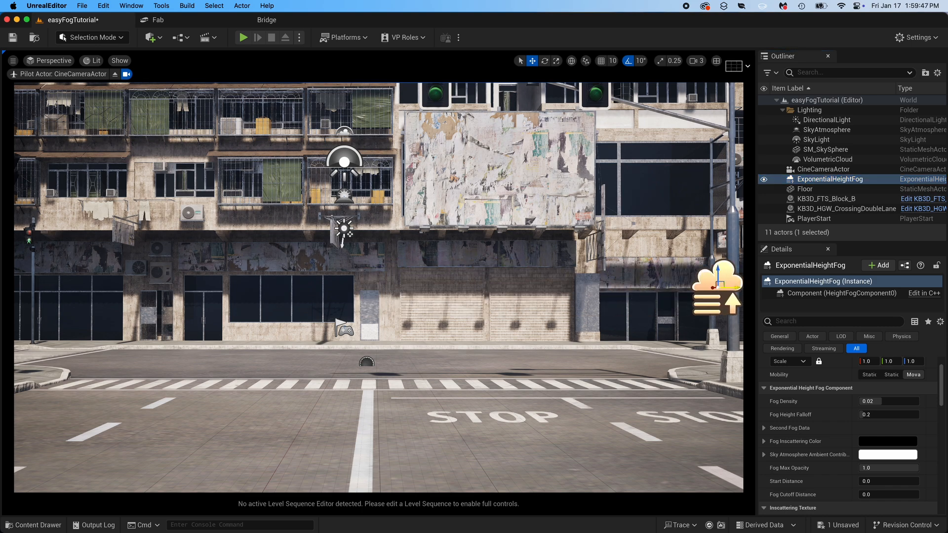
# - Set the ExponentialHeightFog's Fog Density to 5.0, and lower it through 4.0 and 3.0 to about 2
pyautogui.click(833, 181)
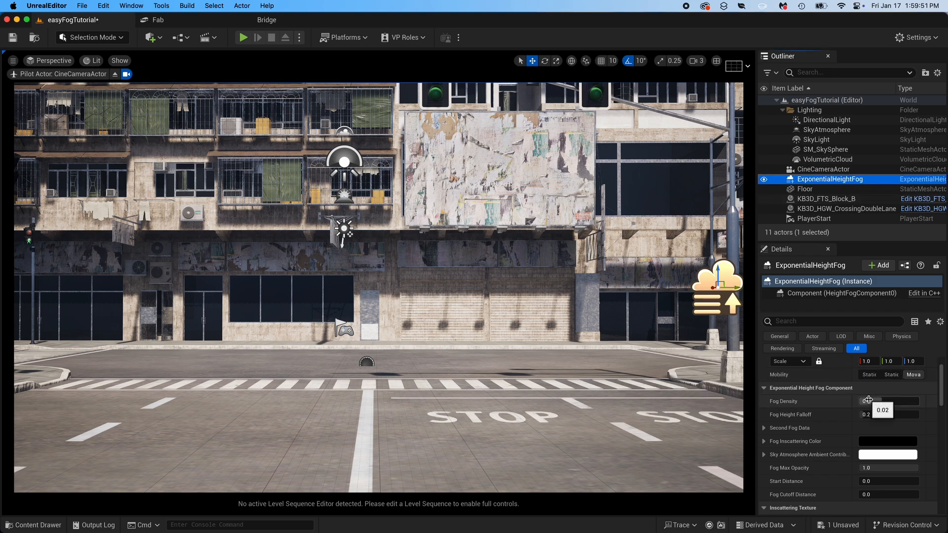
pyautogui.moveTo(942, 385)
pyautogui.mouseDown()
pyautogui.moveTo(943, 451)
pyautogui.moveTo(946, 387)
pyautogui.mouseUp()
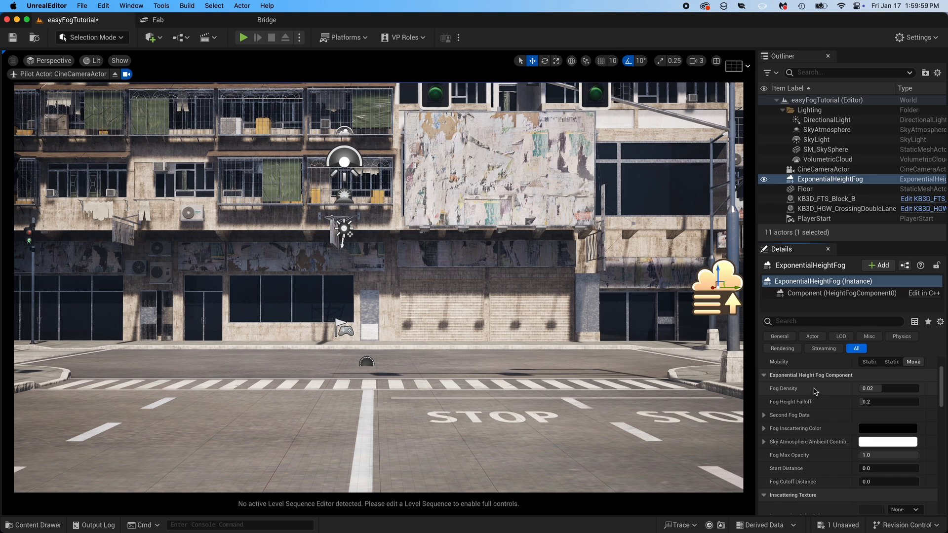
pyautogui.click(861, 389)
pyautogui.write('5.0')
pyautogui.press('Return')
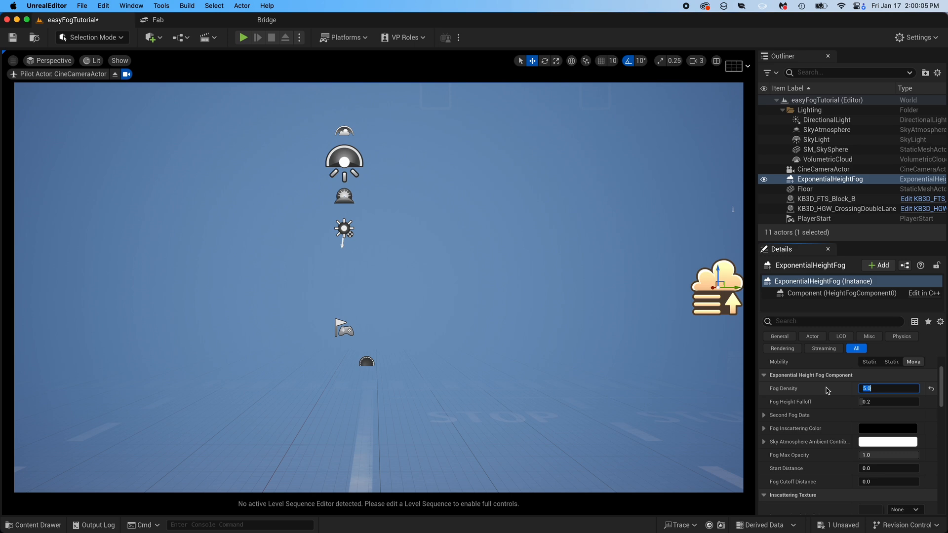
pyautogui.write('4.0')
pyautogui.press('Return')
pyautogui.write('3.0')
pyautogui.press('Return')
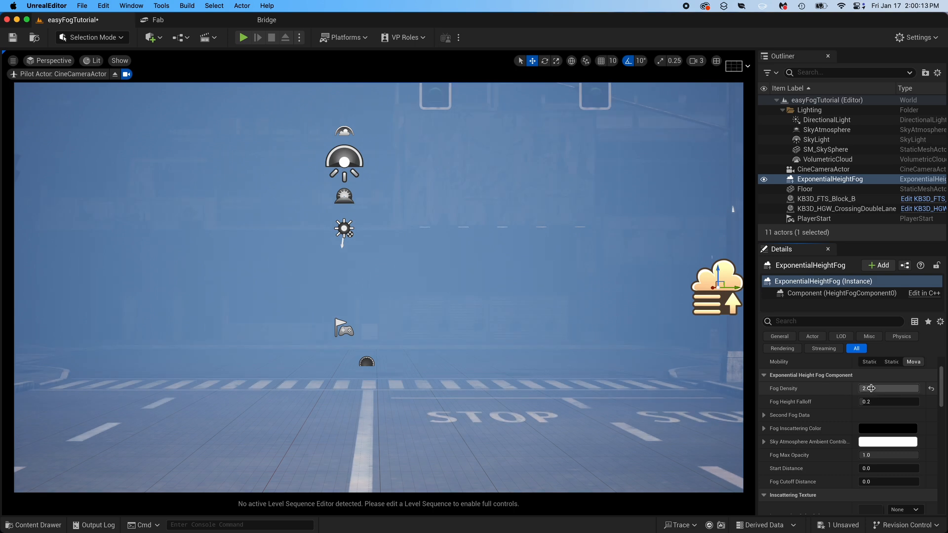
# - Enable Volumetric Fog on the ExponentialHeightFog actor
pyautogui.scroll(-2, 943, 392)
pyautogui.moveTo(945, 392); pyautogui.dragTo(944, 404)
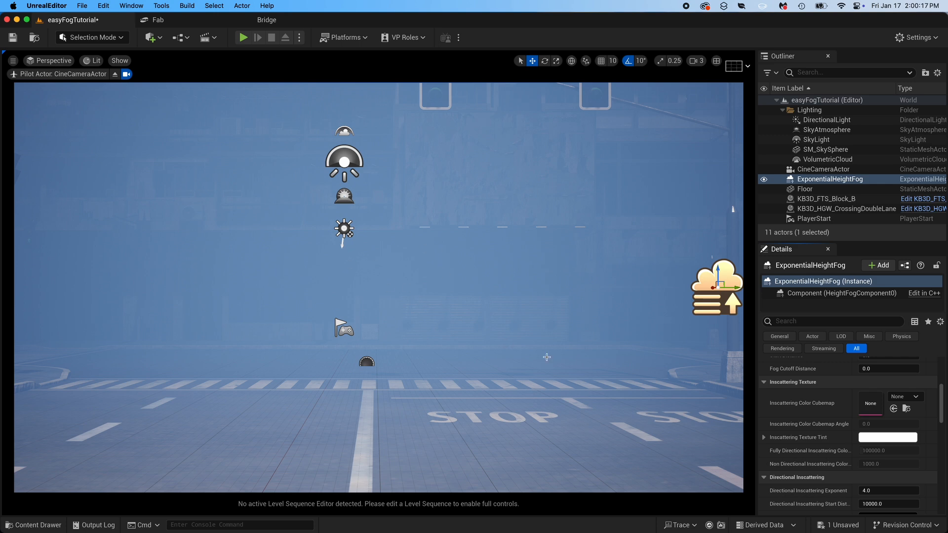
pyautogui.moveTo(943, 403); pyautogui.dragTo(943, 423)
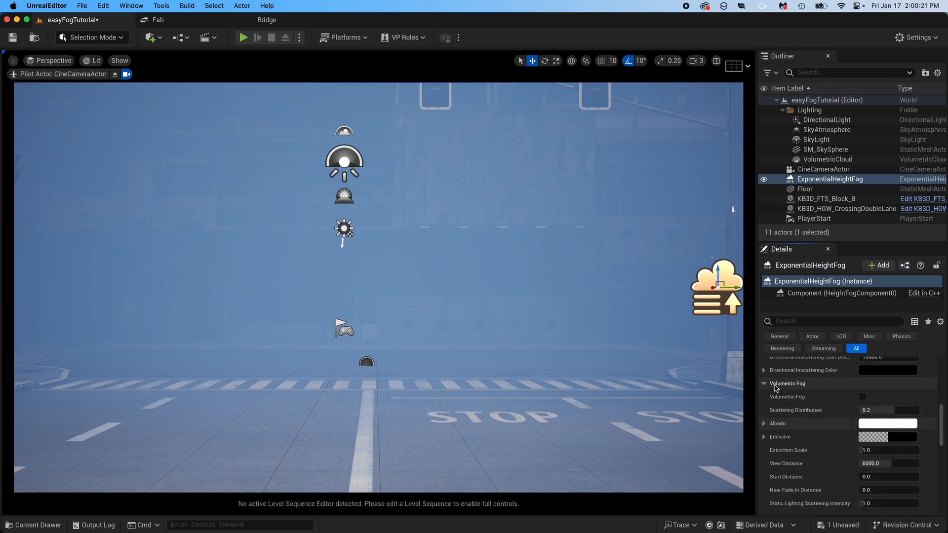
pyautogui.click(765, 385)
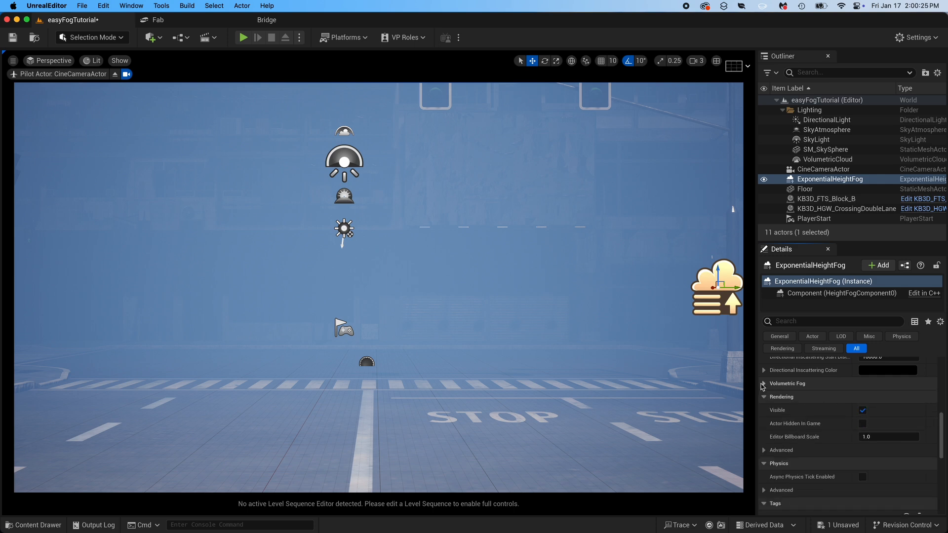
pyautogui.click(765, 384)
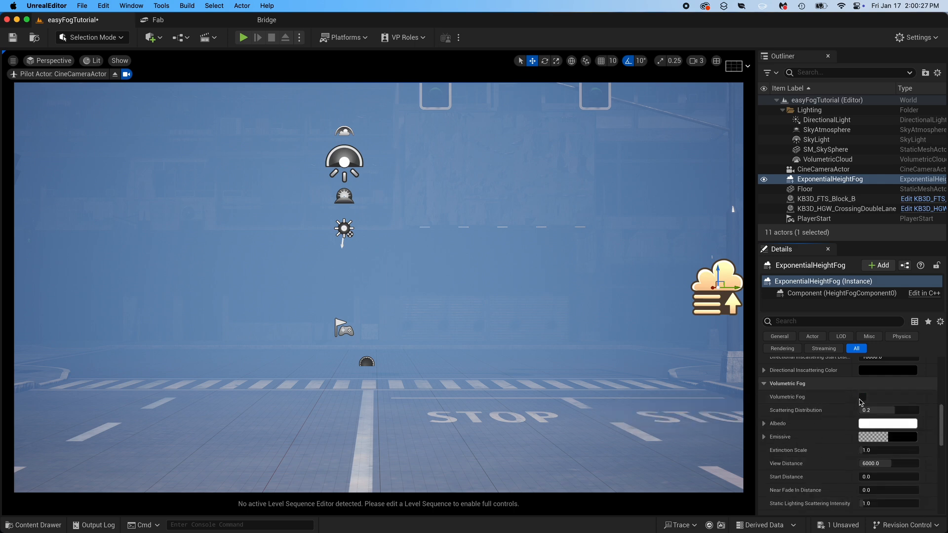
pyautogui.click(862, 397)
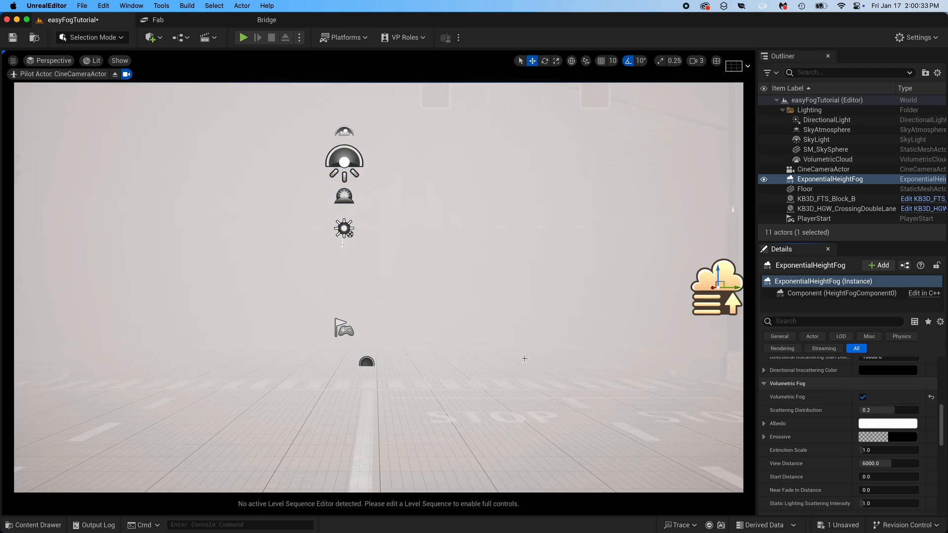
# - Change the volumetric fog's Albedo to a pale warm orange, hex sRGB FFECBDFF
pyautogui.click(887, 428)
pyautogui.moveTo(726, 342); pyautogui.dragTo(744, 359)
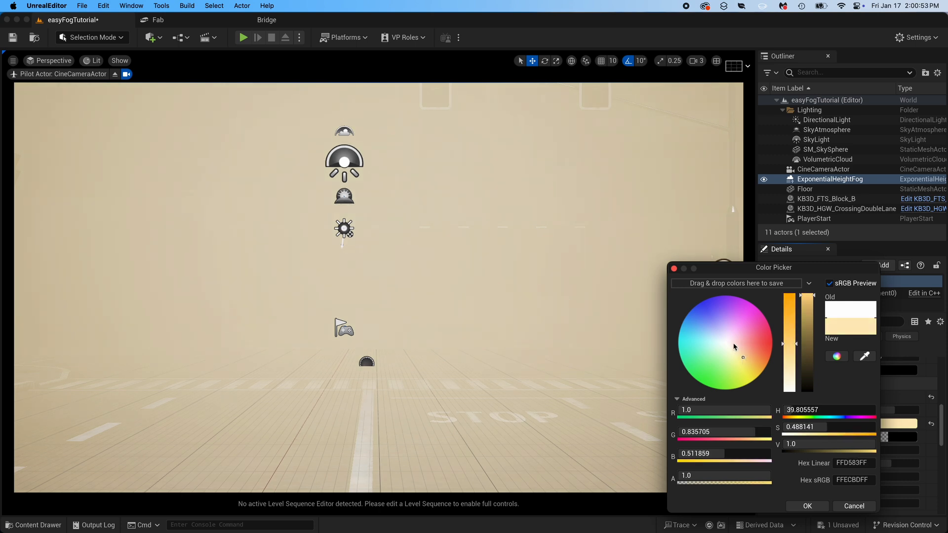
pyautogui.click(808, 507)
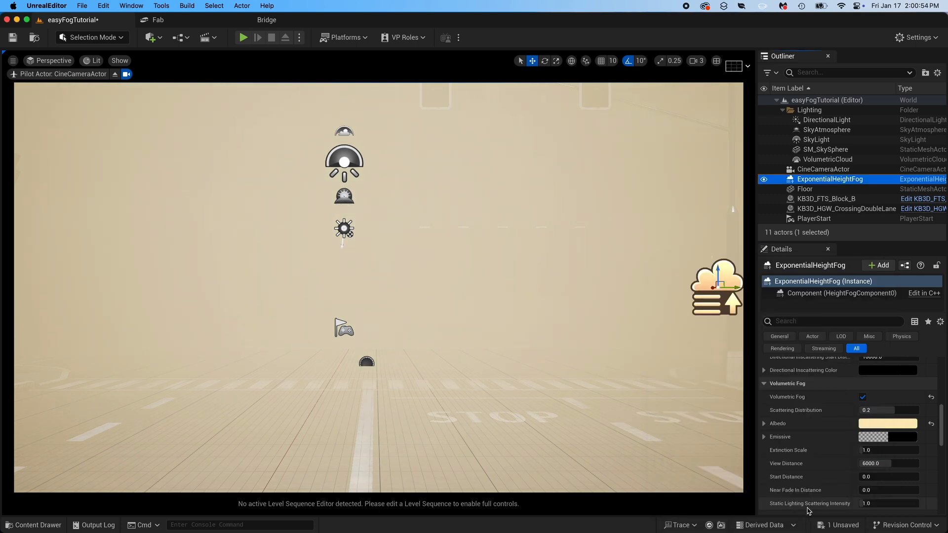
# - Clear the actor selection, turn the sun to a low angle for an orange glow through the fog, and hide the viewport's actor icons
pyautogui.click(368, 286)
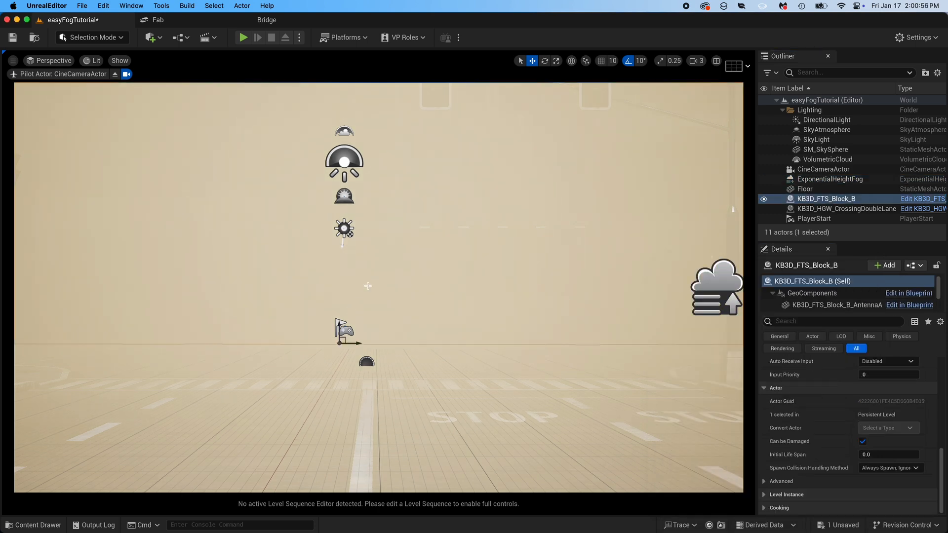
pyautogui.click(402, 361)
pyautogui.press('Escape')
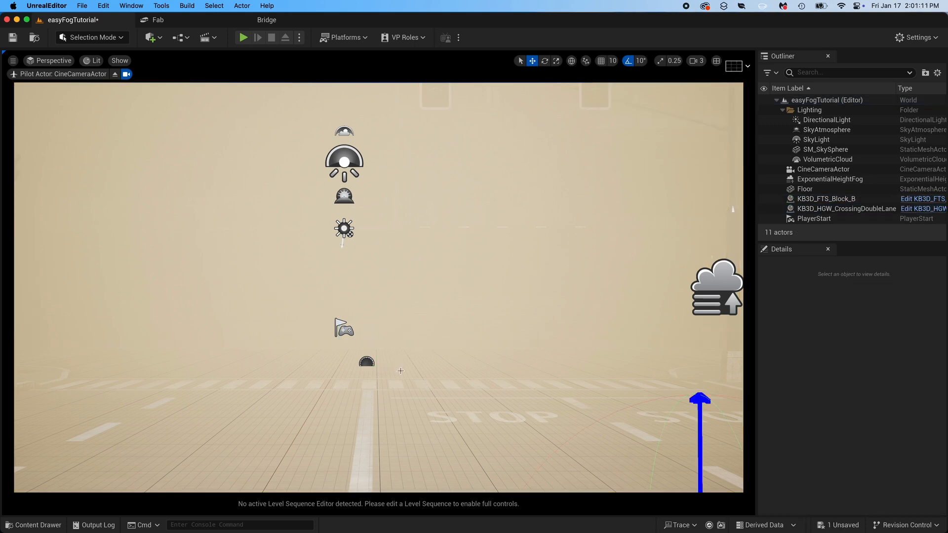
pyautogui.hotkey('ctrl', 'l')
pyautogui.hotkey('ctrl', 'l')
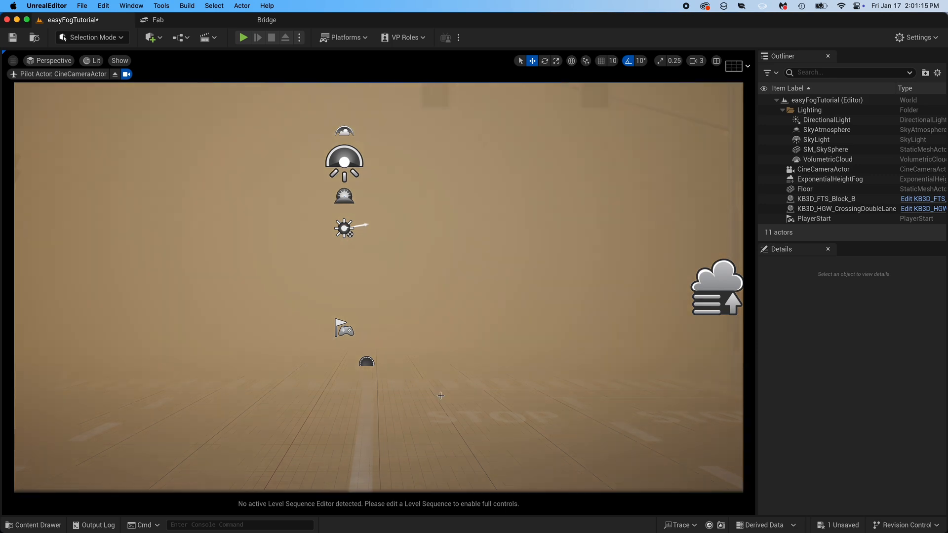
pyautogui.hotkey('ctrl', 'l')
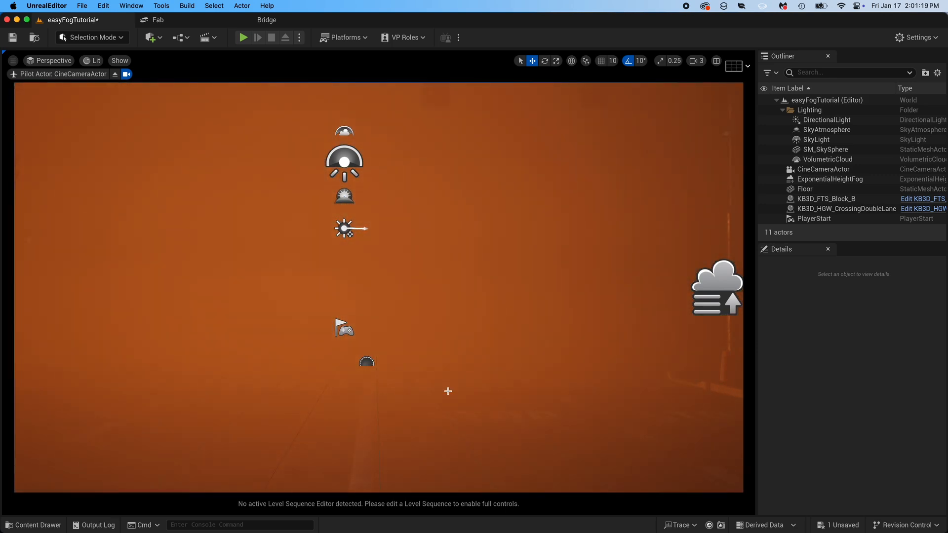
pyautogui.hotkey('ctrl', 'l')
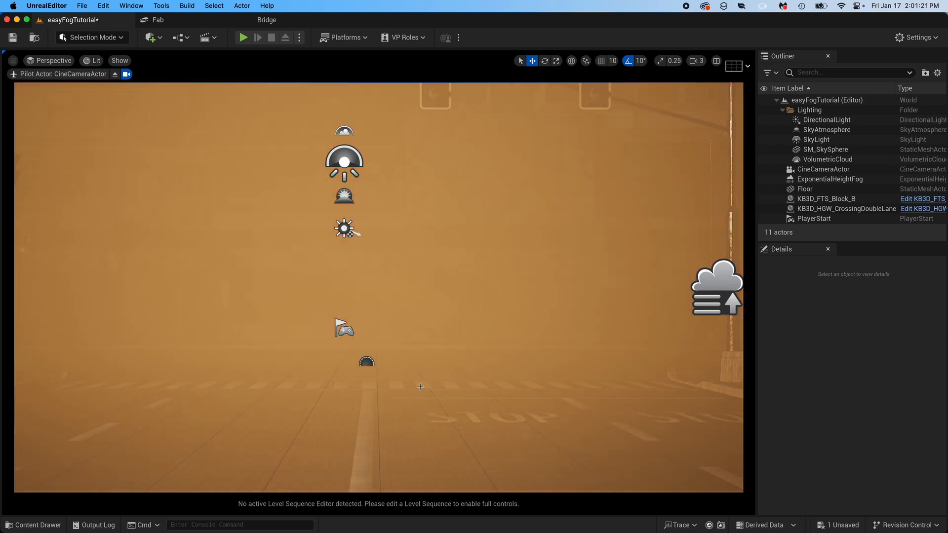
pyautogui.hotkey('ctrl', 'l')
pyautogui.hotkey('ctrl', 'l')
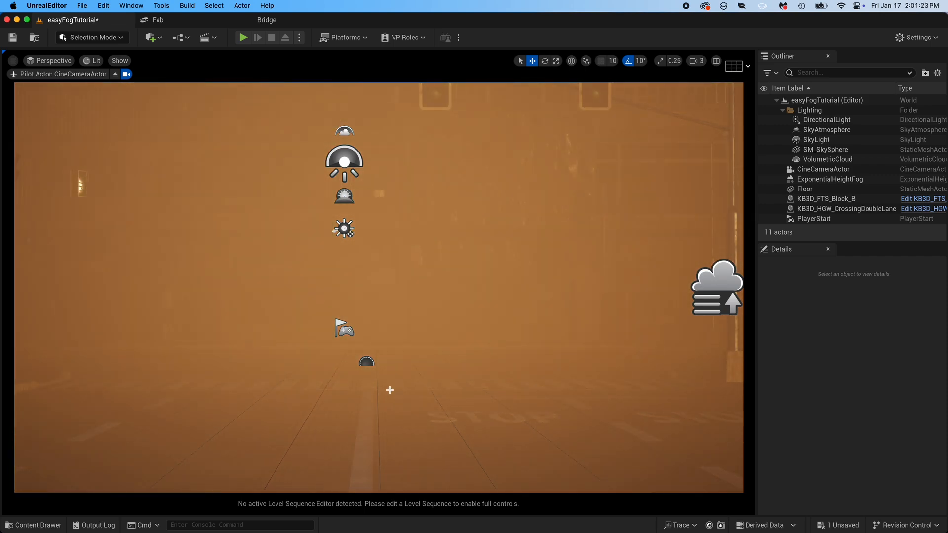
pyautogui.hotkey('ctrl', 'l')
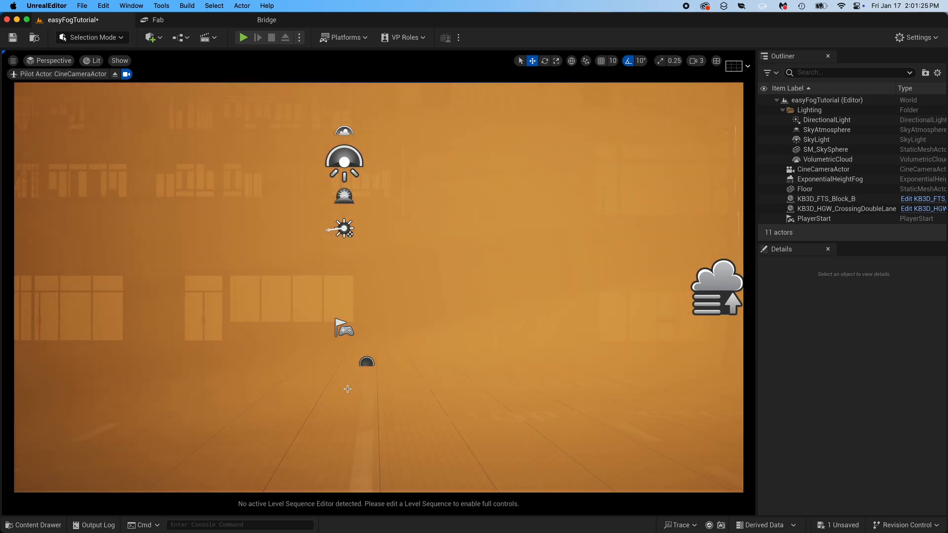
pyautogui.hotkey('ctrl', 'l')
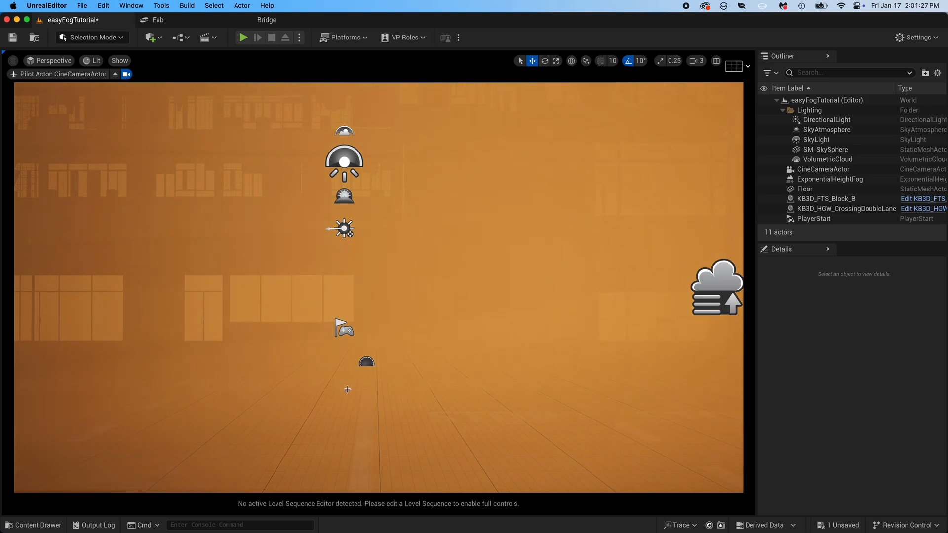
pyautogui.hotkey('ctrl', 'l')
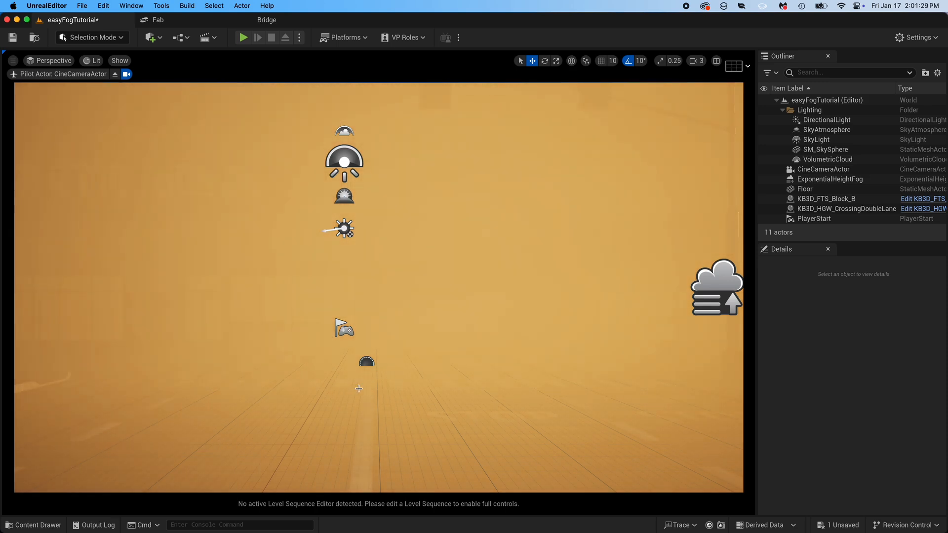
pyautogui.hotkey('ctrl', 'l')
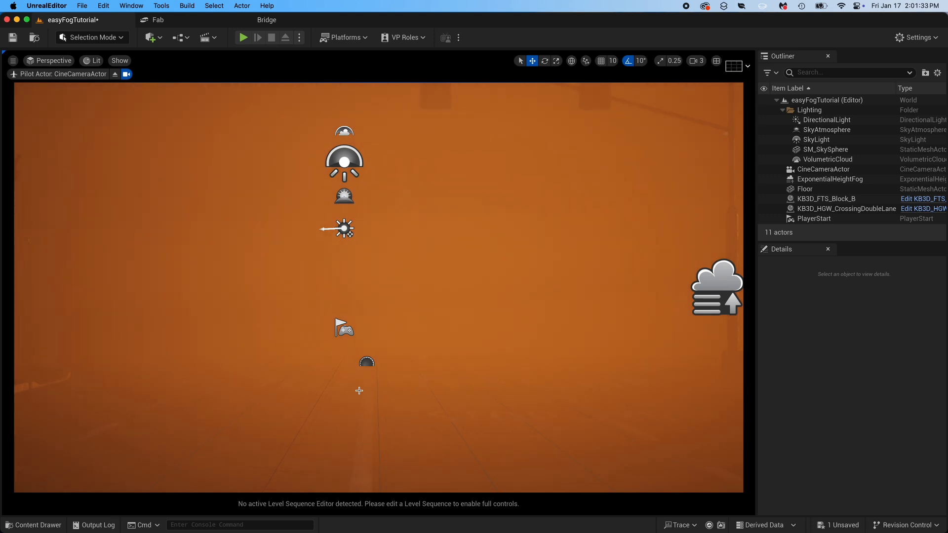
pyautogui.hotkey('ctrl', 'l')
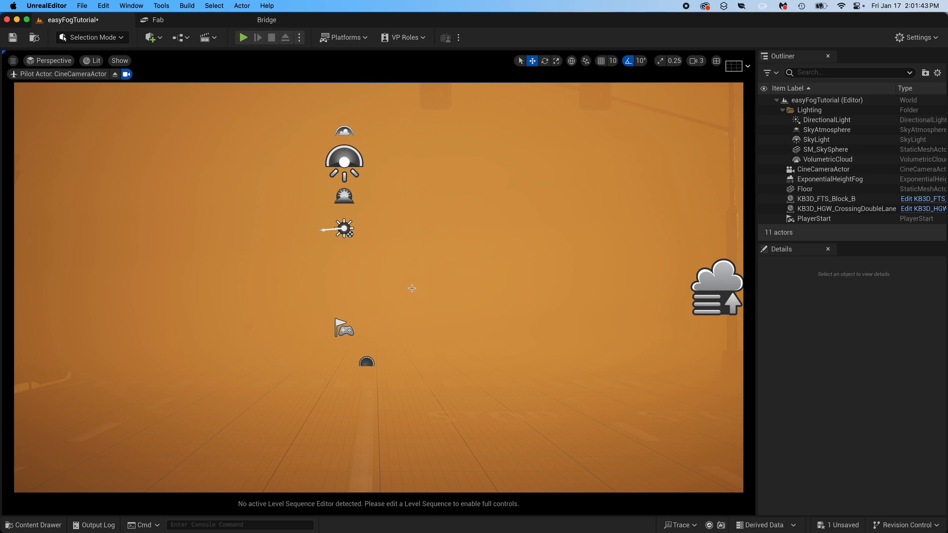
pyautogui.press('g')
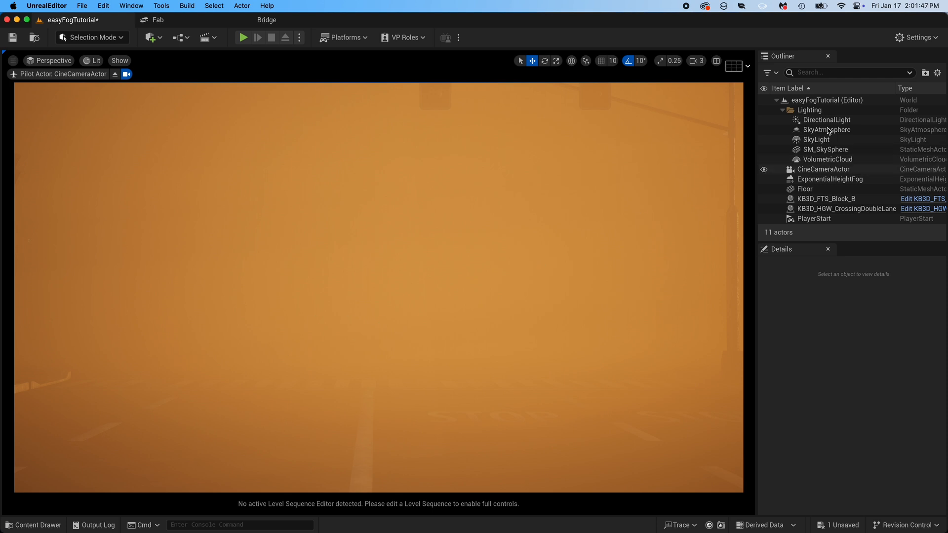
# - Move the ExponentialHeightFog actor into the Lighting folder
pyautogui.click(828, 181)
pyautogui.moveTo(802, 189); pyautogui.dragTo(789, 113)
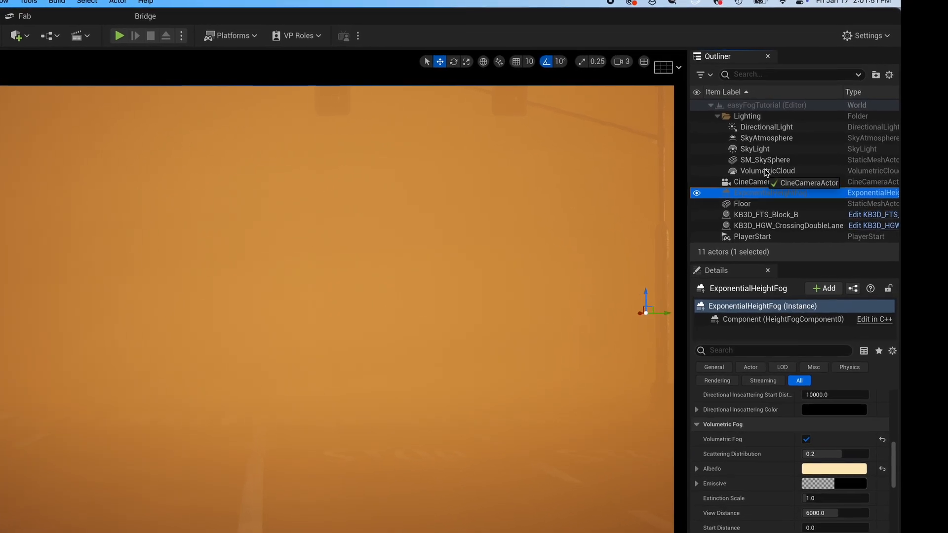
pyautogui.moveTo(721, 121); pyautogui.dragTo(720, 122)
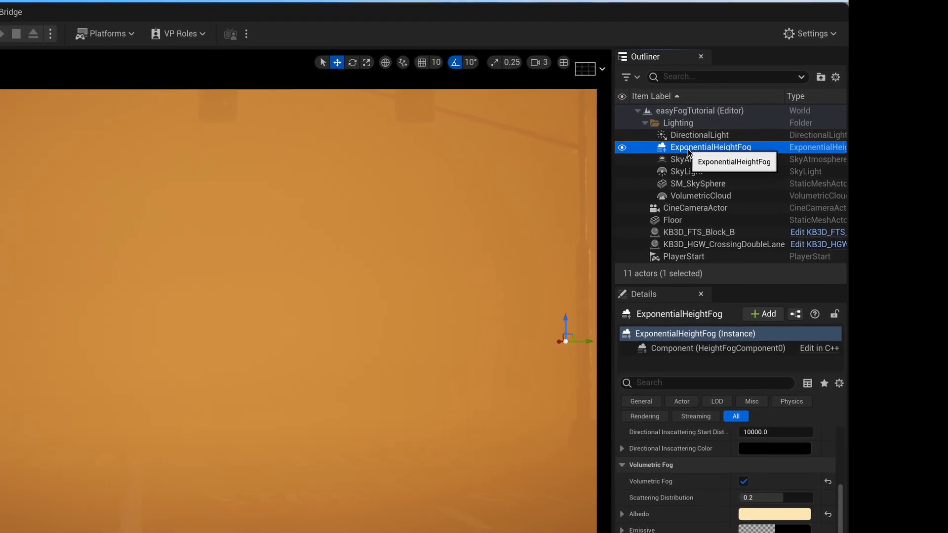
# - Set the ExponentialHeightFog's Fog Density to 1.0, briefly comparing it with a density of 2.0
pyautogui.click(761, 145)
pyautogui.click(687, 154)
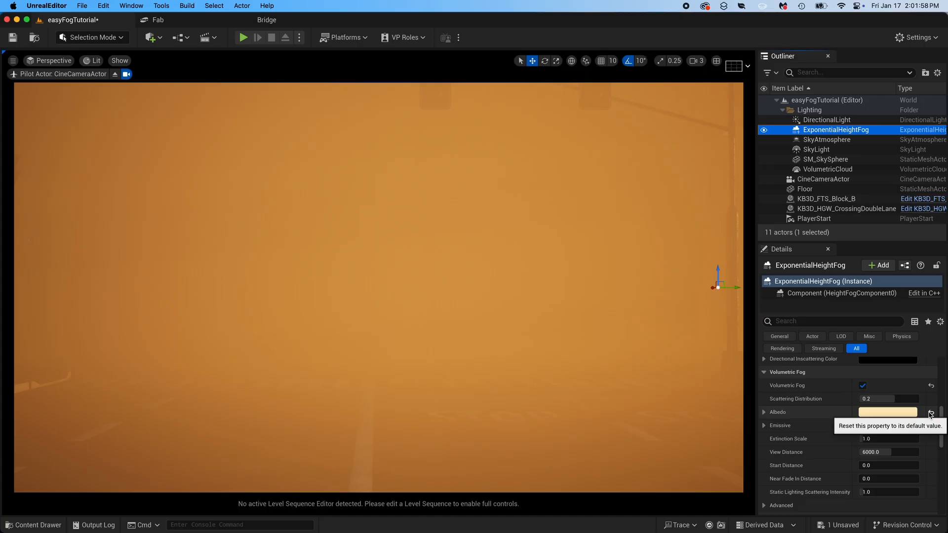
pyautogui.moveTo(942, 422); pyautogui.dragTo(945, 373)
pyautogui.scroll(-2, 945, 373)
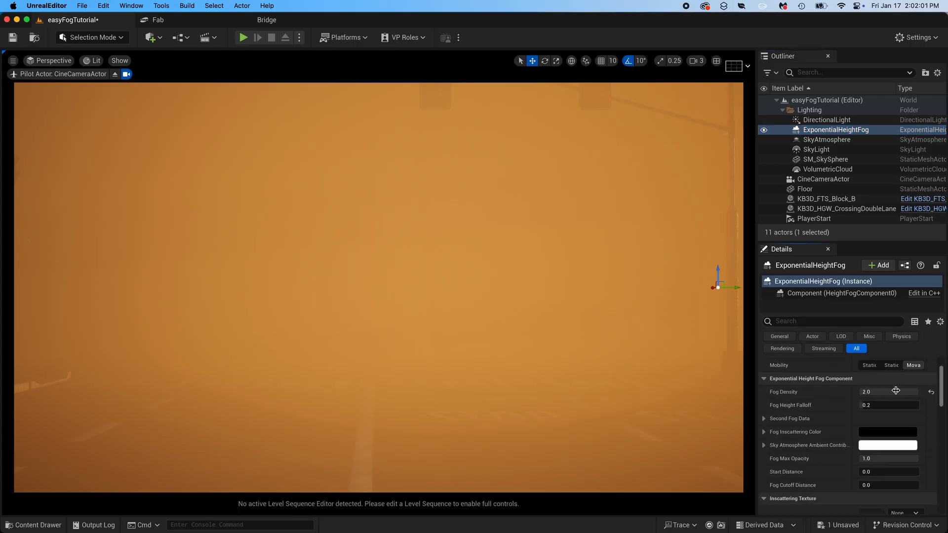
pyautogui.click(896, 390)
pyautogui.write('1')
pyautogui.press('Return')
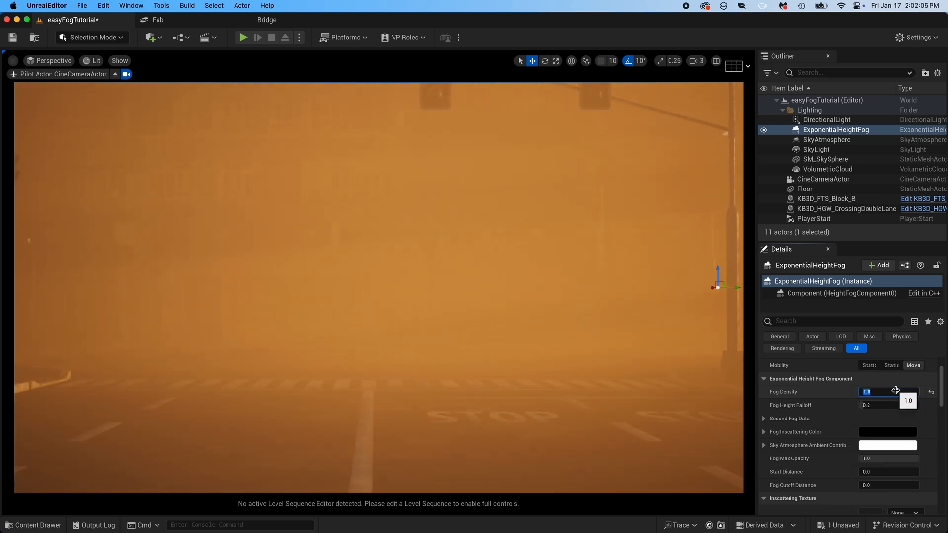
pyautogui.press('Return')
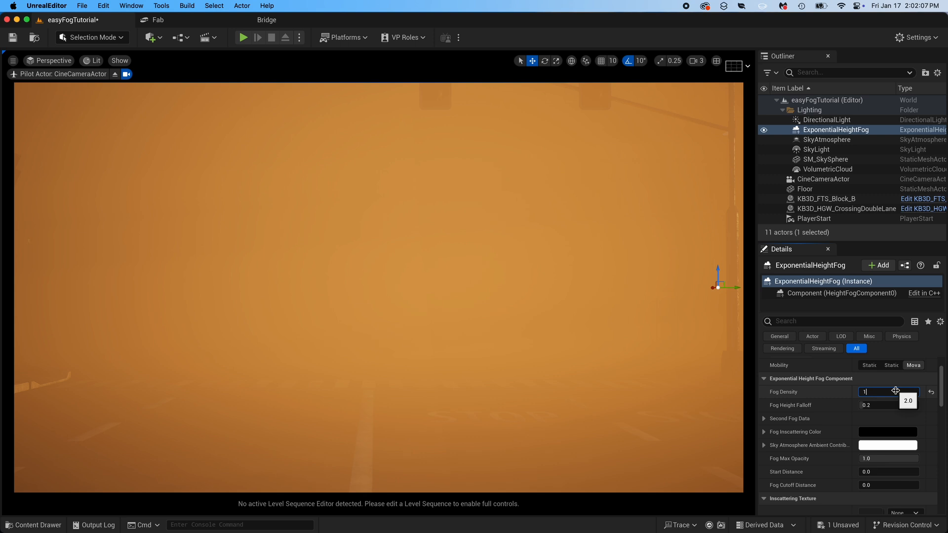
pyautogui.press('Return')
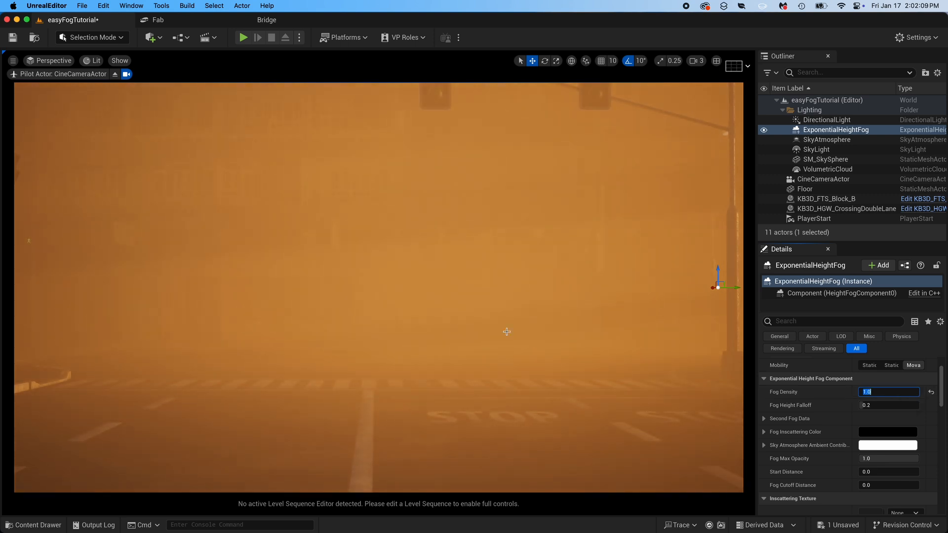
# - Fly the piloted cine camera lower over the street to reframe the road and crosswalk in the fog
pyautogui.moveTo(505, 332); pyautogui.dragTo(511, 331, button='right')
pyautogui.press('w')
pyautogui.press('w')
pyautogui.press('q')
pyautogui.press('a')
pyautogui.press('d')
pyautogui.press('w')
pyautogui.press('w')
pyautogui.press('w')
pyautogui.press('s')
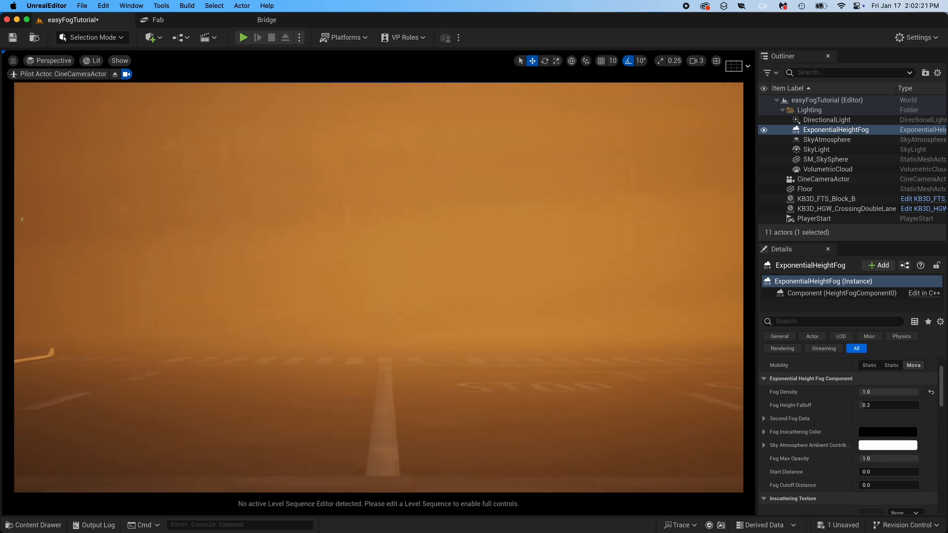
# - Try a Current Focal Length of 108 on the CineCameraActor and settle on 55
pyautogui.click(823, 180)
pyautogui.moveTo(942, 366); pyautogui.dragTo(942, 380)
pyautogui.click(869, 428)
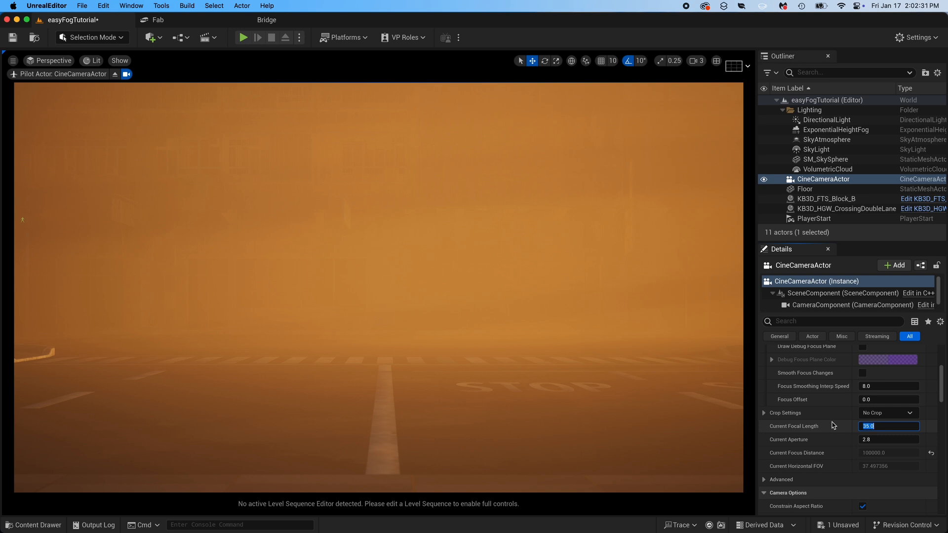
pyautogui.press('Return')
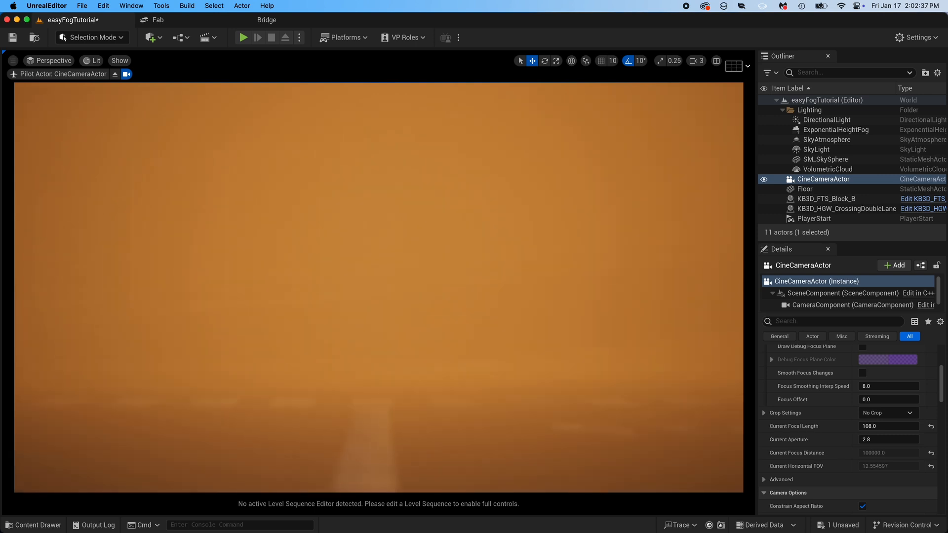
pyautogui.click(889, 426)
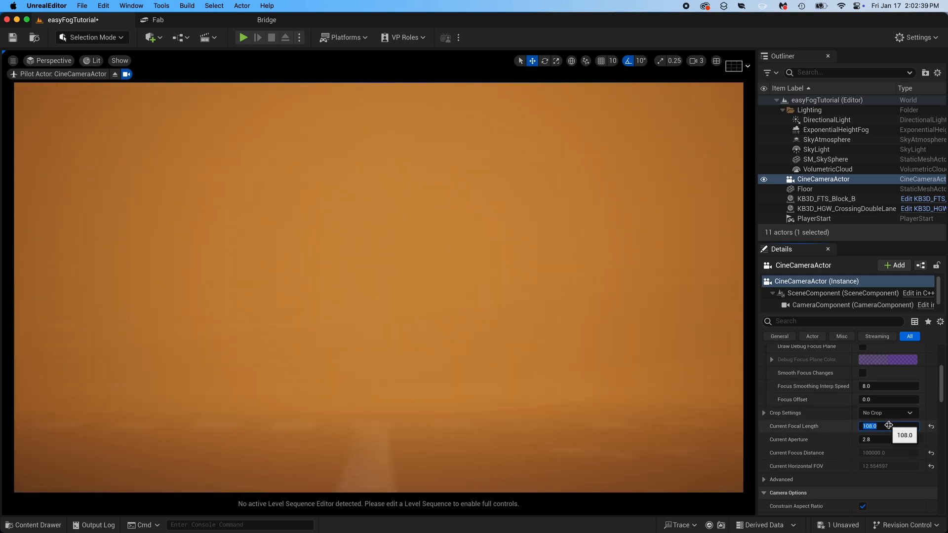
pyautogui.write('55')
pyautogui.press('Return')
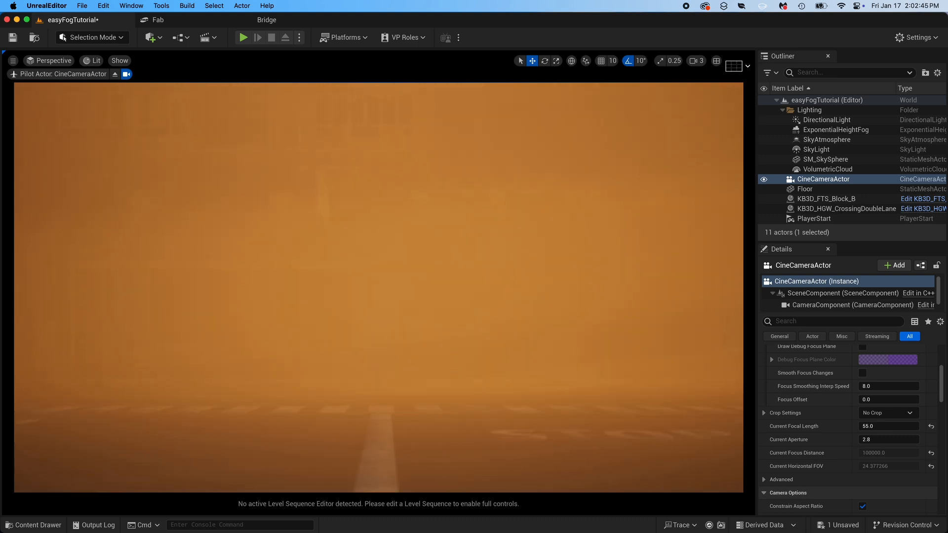
pyautogui.moveTo(378, 288)
pyautogui.mouseDown(button='middle')
pyautogui.moveTo(358, 285)
pyautogui.moveTo(384, 281)
pyautogui.moveTo(373, 287)
pyautogui.mouseUp(button='middle')
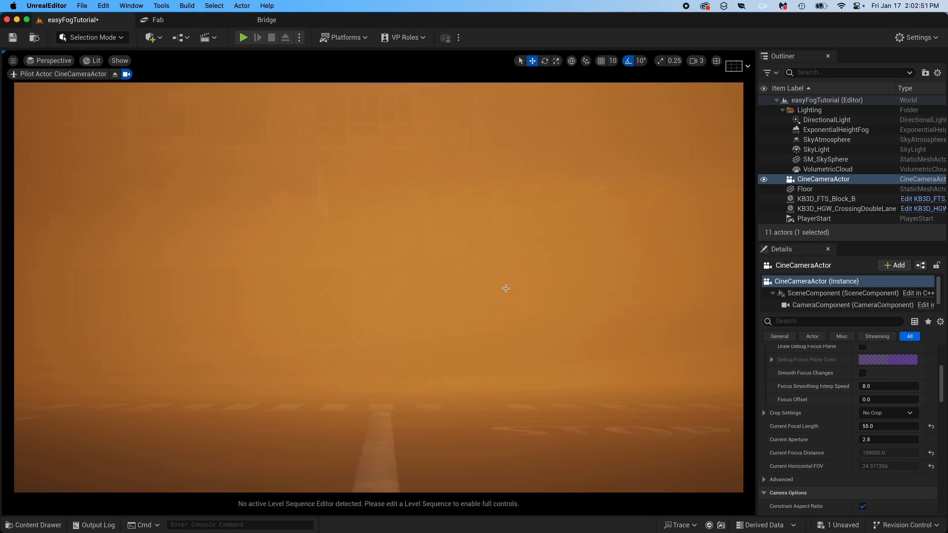
# - Compare DirectionalLight intensities of 15, 10 and 6 lux and set the Intensity to 8 lux
pyautogui.click(822, 120)
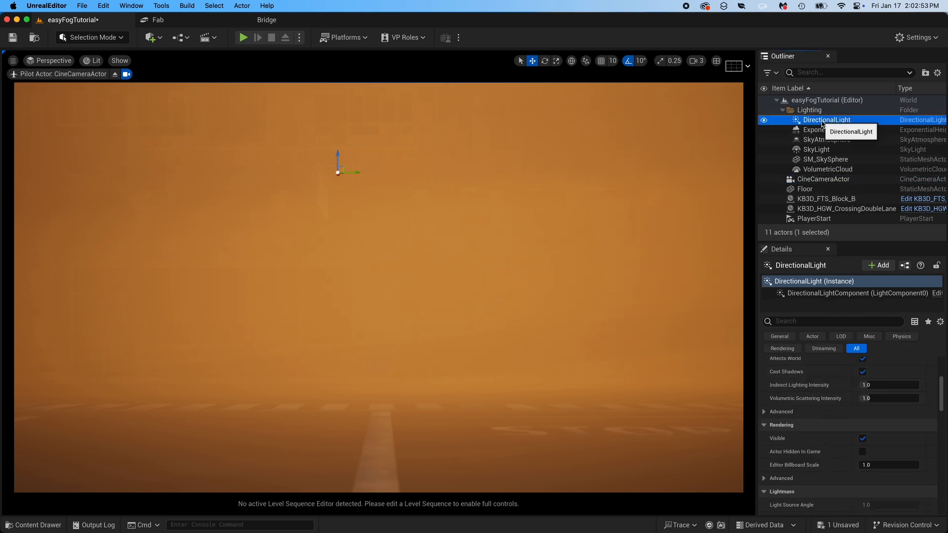
pyautogui.moveTo(943, 395); pyautogui.dragTo(943, 378)
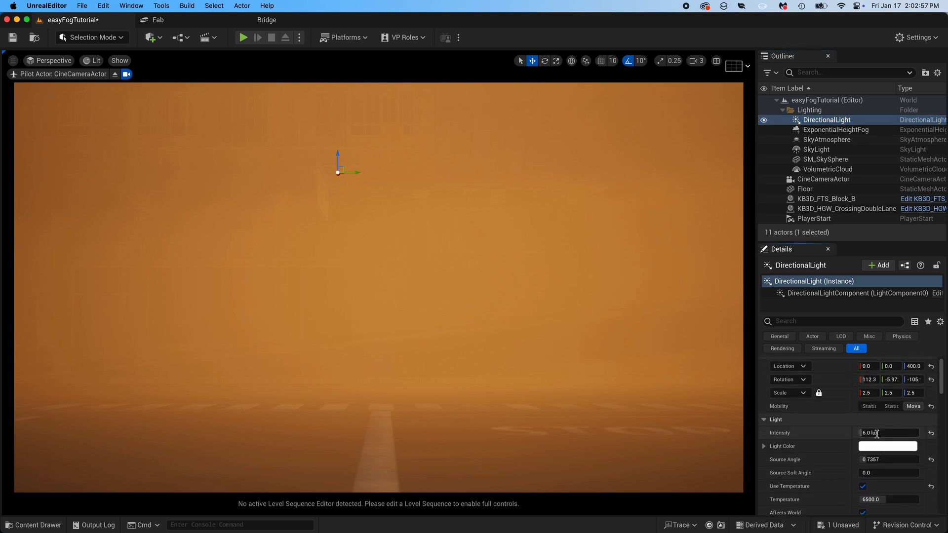
pyautogui.click(884, 432)
pyautogui.press('Return')
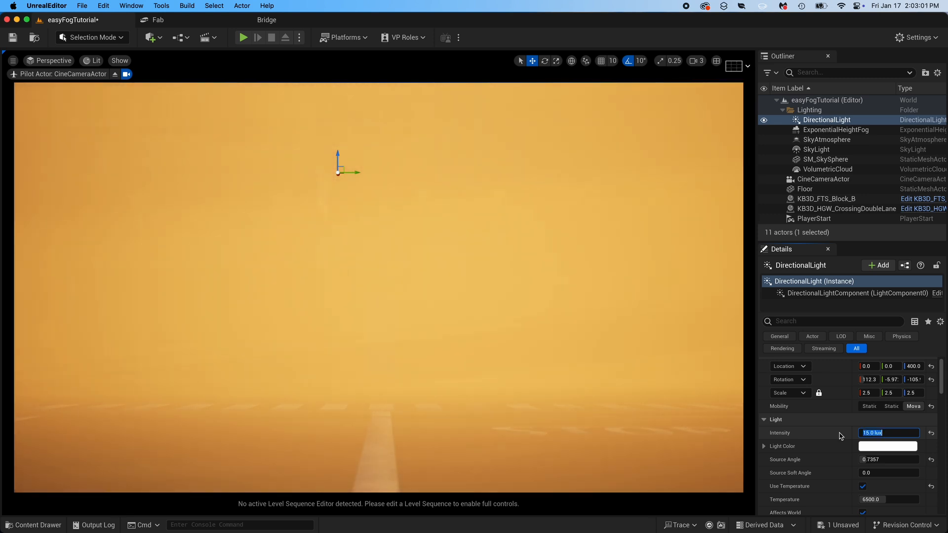
pyautogui.write('6')
pyautogui.press('Return')
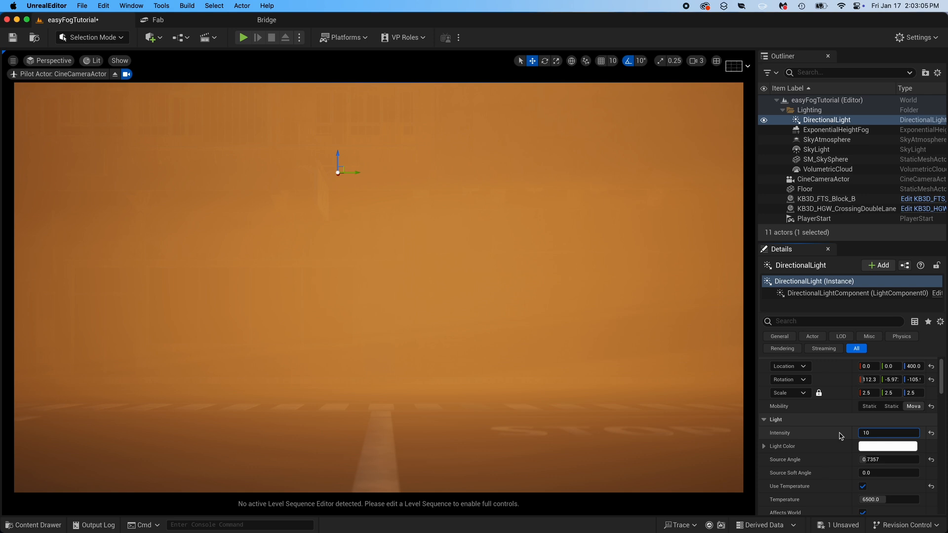
pyautogui.write('10')
pyautogui.press('Return')
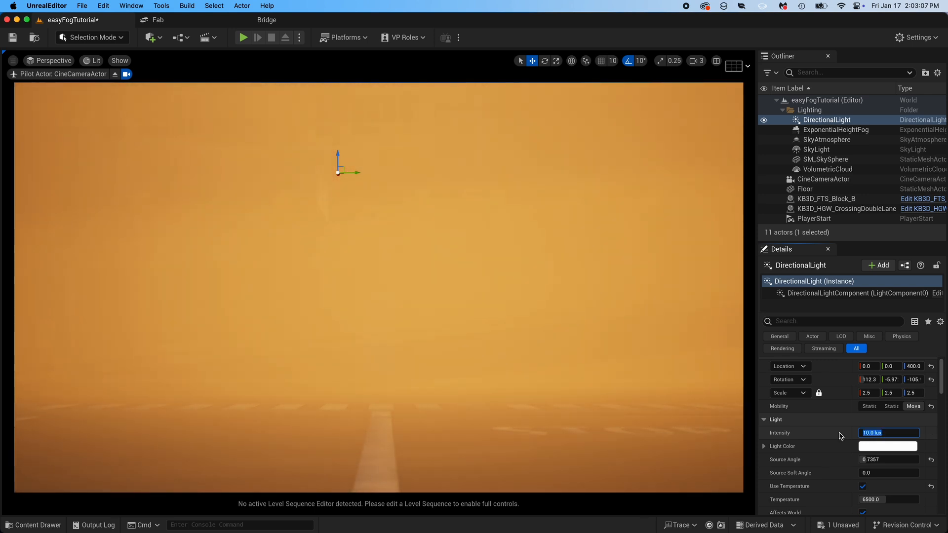
pyautogui.write('6')
pyautogui.press('Return')
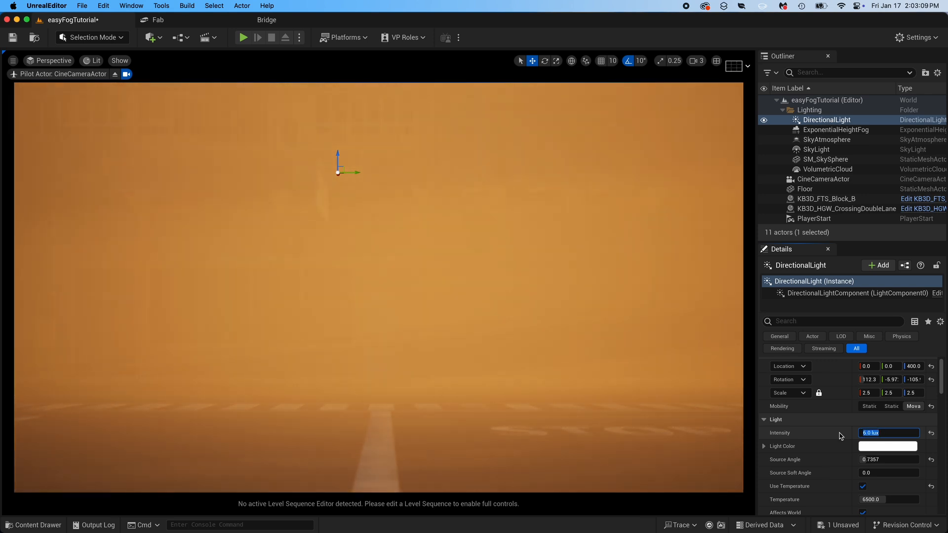
pyautogui.write('8')
pyautogui.press('Return')
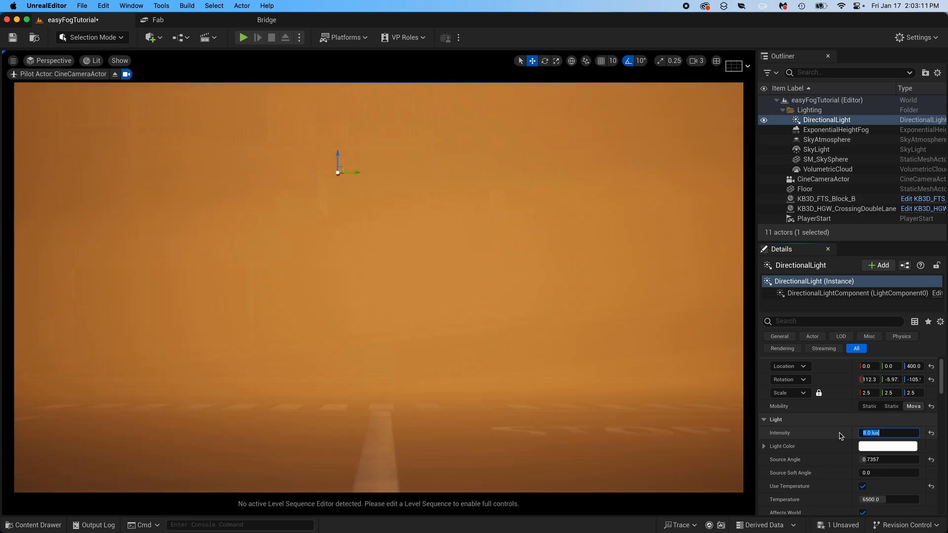
# - Tint the DirectionalLight's Light Color pale warm yellow, hex sRGB FFF1CDFF, compare it with the previous color, and save the level
pyautogui.click(898, 448)
pyautogui.moveTo(736, 346); pyautogui.dragTo(750, 357)
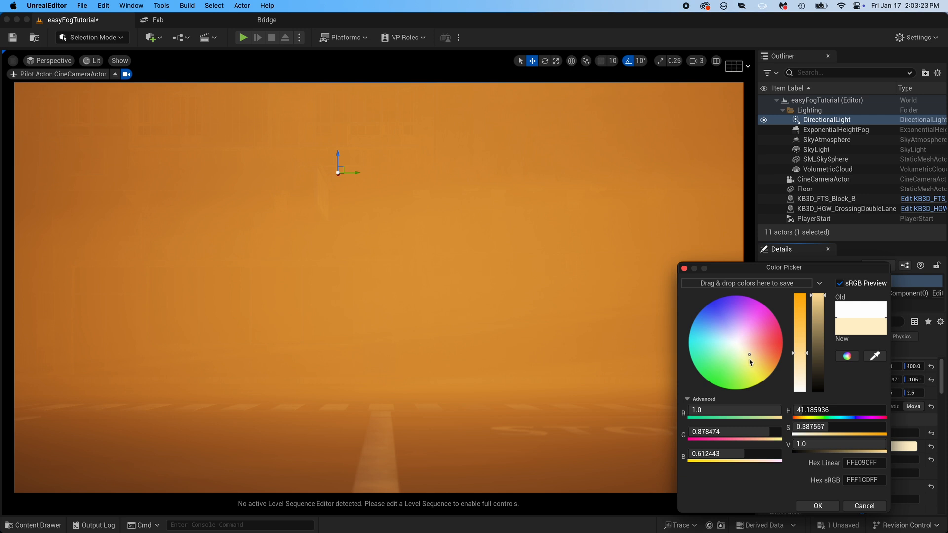
pyautogui.click(820, 506)
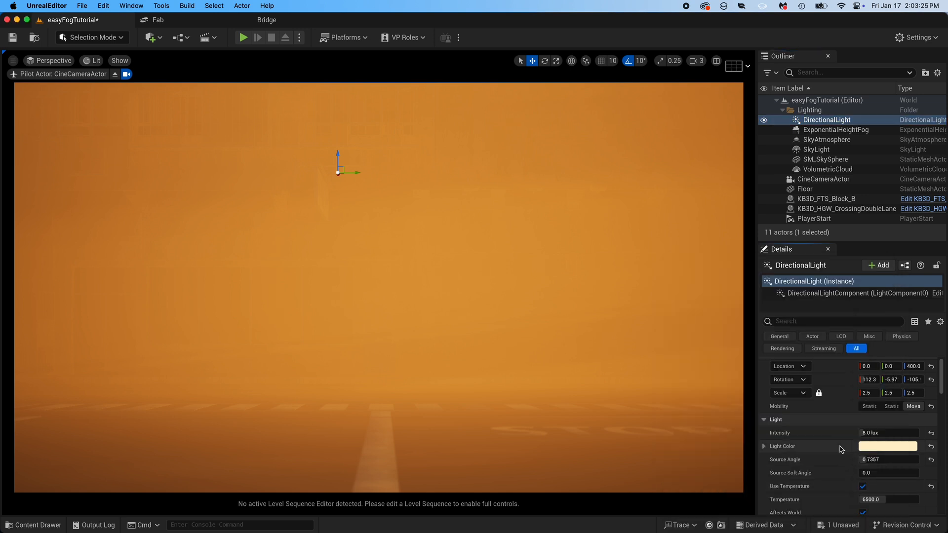
pyautogui.press('super+z')
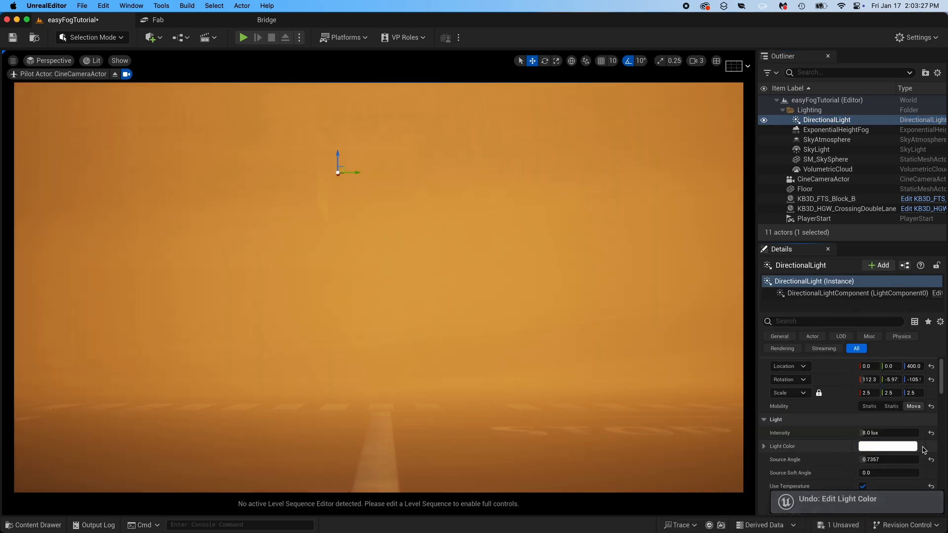
pyautogui.press('super+z')
pyautogui.press('super+y')
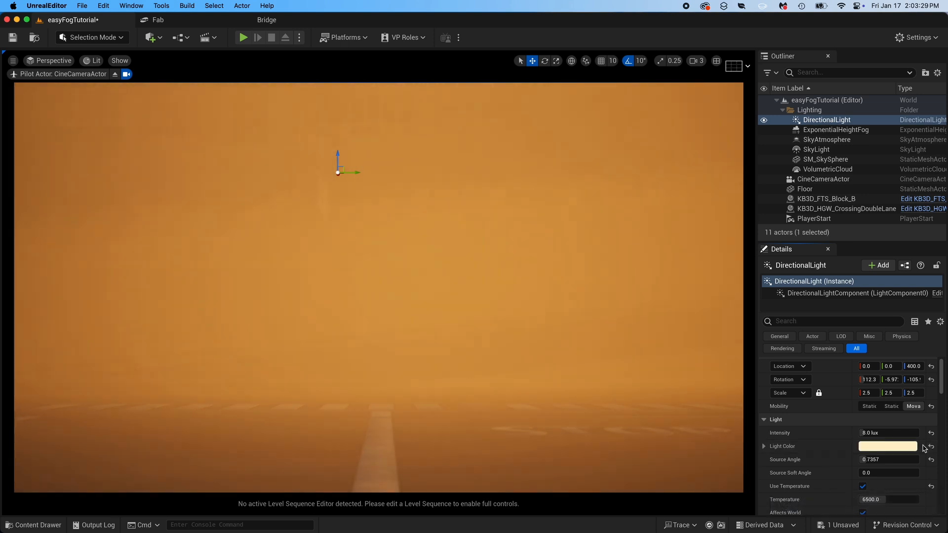
pyautogui.press('super+y')
pyautogui.press('super+s')
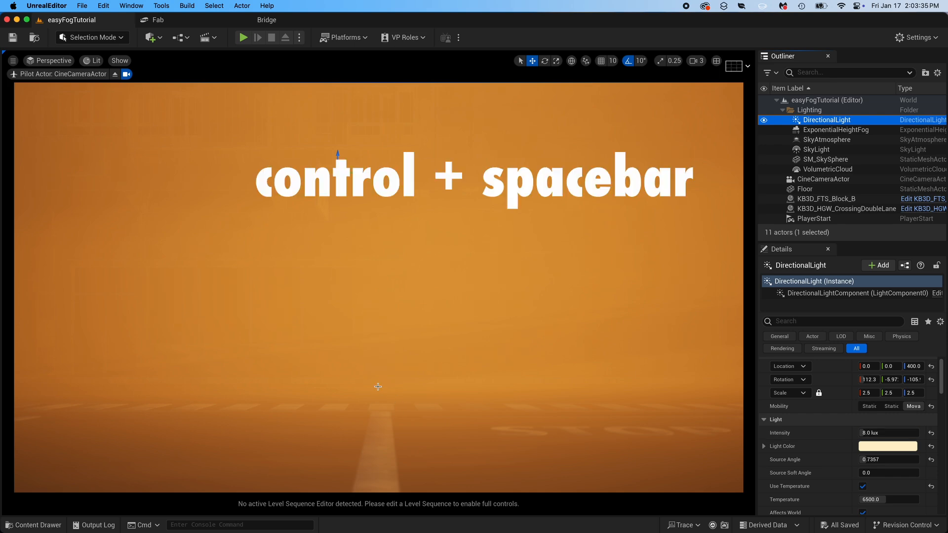
# - Open the Characters folder of TMPosedHumansWinterPack1 in the project content
pyautogui.hotkey('ctrl', 'space')
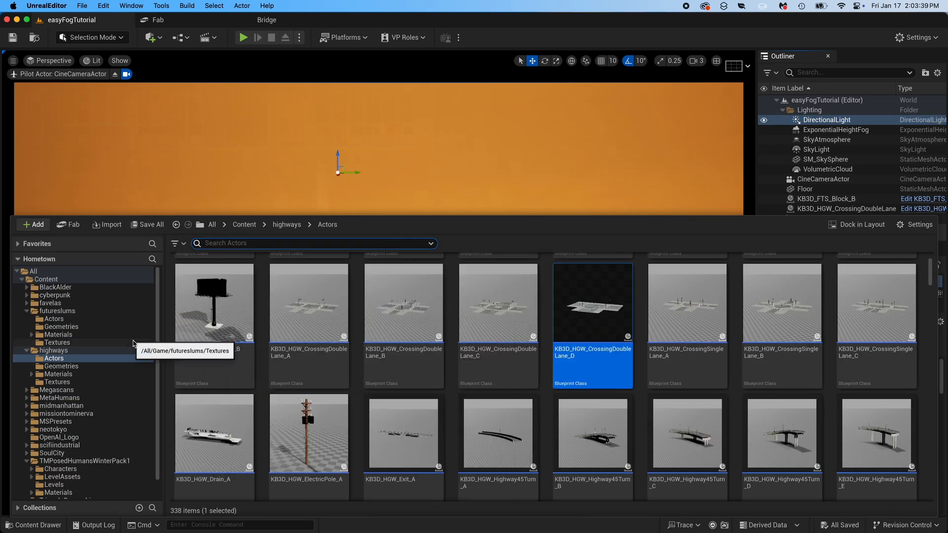
pyautogui.click(245, 225)
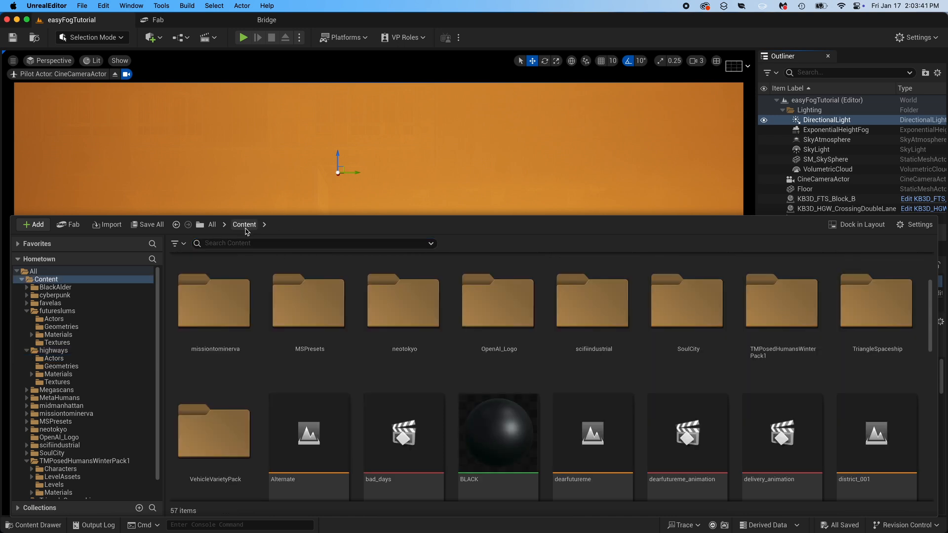
pyautogui.scroll(2, 276, 318)
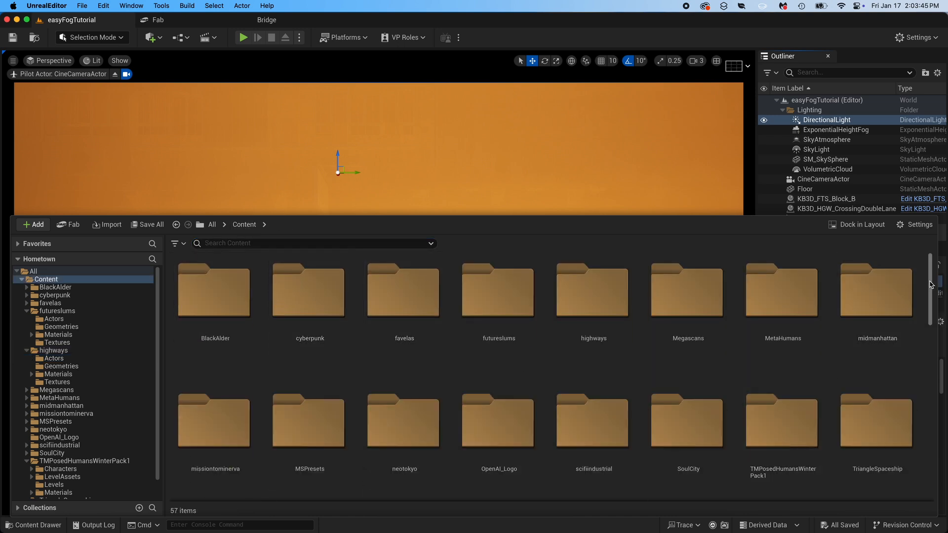
pyautogui.moveTo(932, 286); pyautogui.dragTo(932, 291)
pyautogui.scroll(-2, 931, 290)
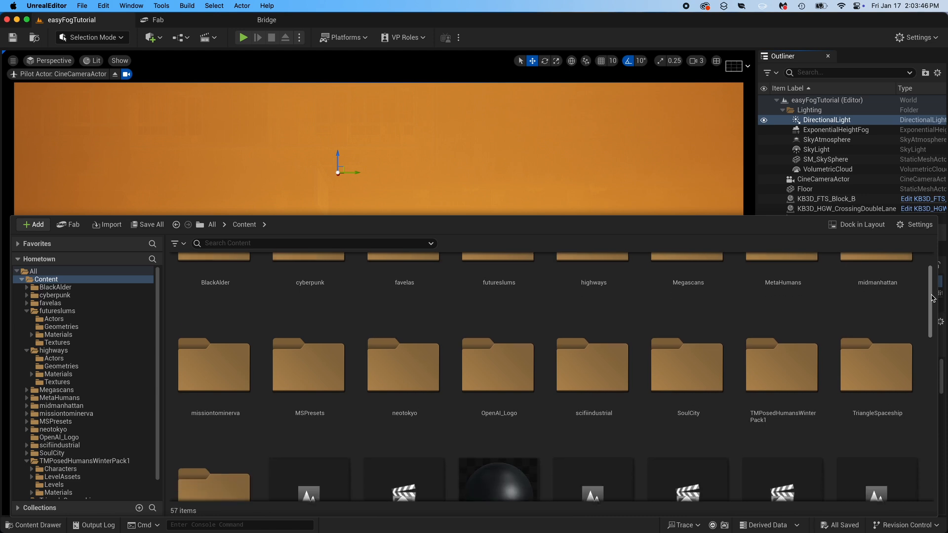
pyautogui.doubleClick(779, 428)
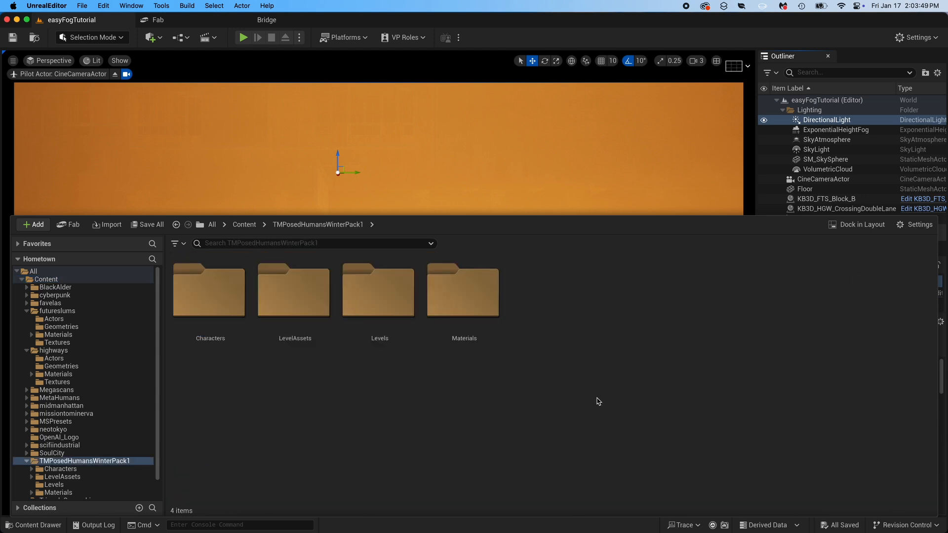
pyautogui.doubleClick(195, 302)
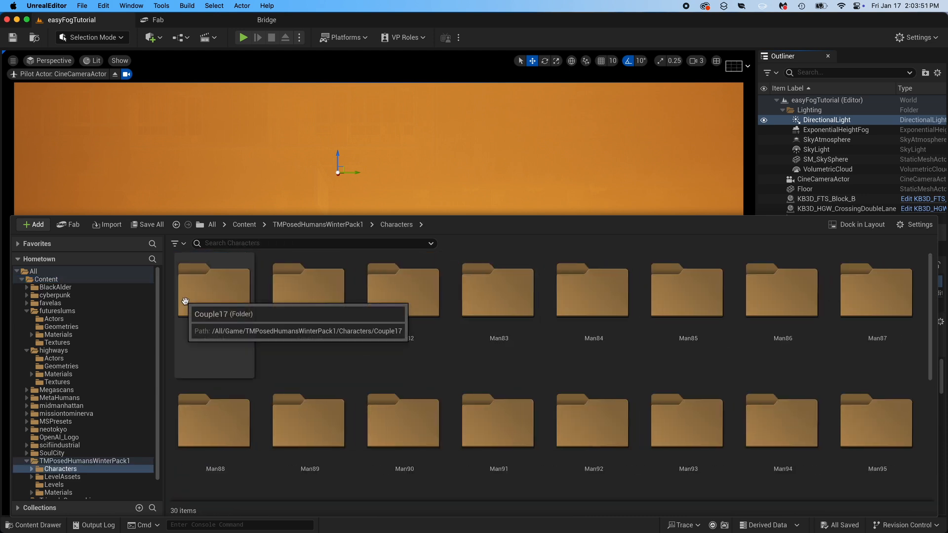
# - Expand the Characters folder in the folder tree and open Couple17
pyautogui.scroll(-1, 25, 457)
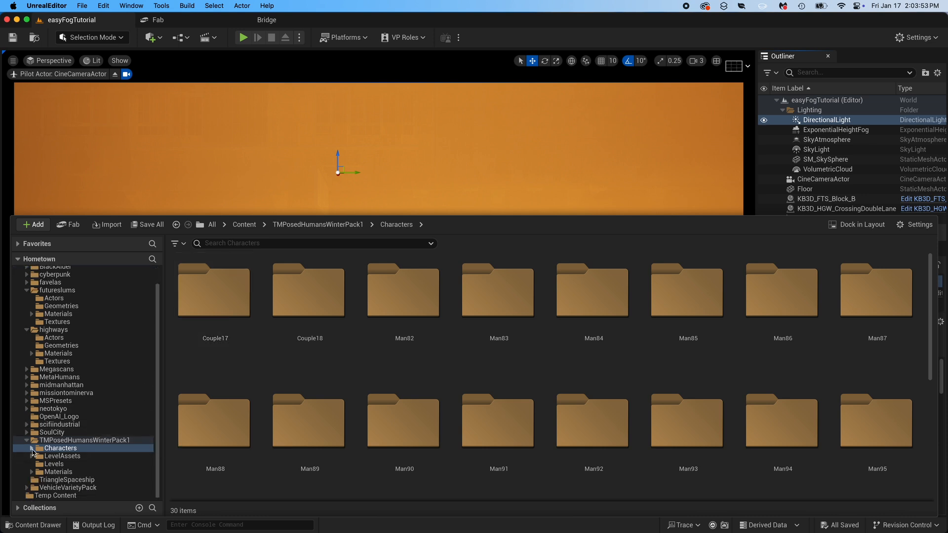
pyautogui.click(32, 449)
pyautogui.scroll(-5, 49, 437)
pyautogui.click(83, 363)
pyautogui.scroll(-5, 84, 365)
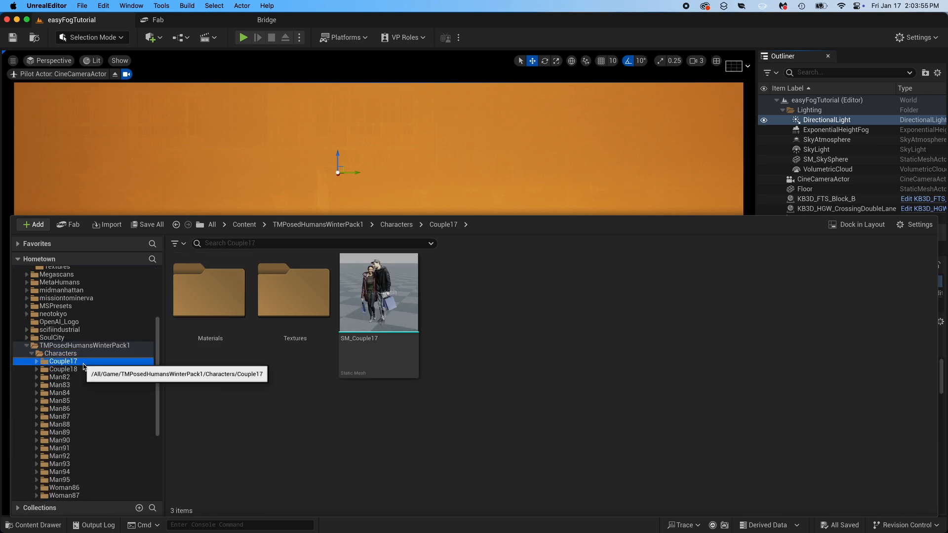
# - Browse the character folders up to Man87 and place the SM_Man87 static mesh in front of the camera
pyautogui.press('Down')
pyautogui.press('Down')
pyautogui.press('Down')
pyautogui.press('Down')
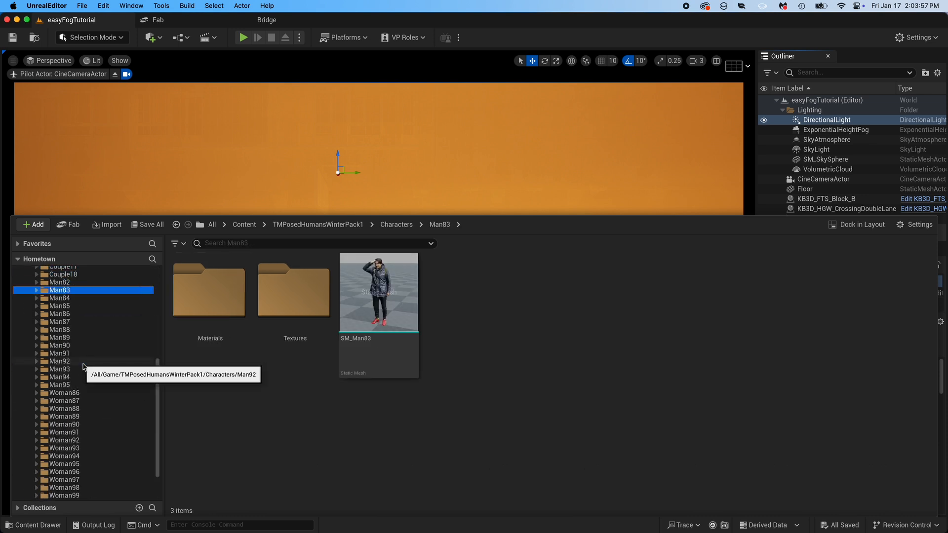
pyautogui.press('Down')
pyautogui.press('Down')
pyautogui.press('Down')
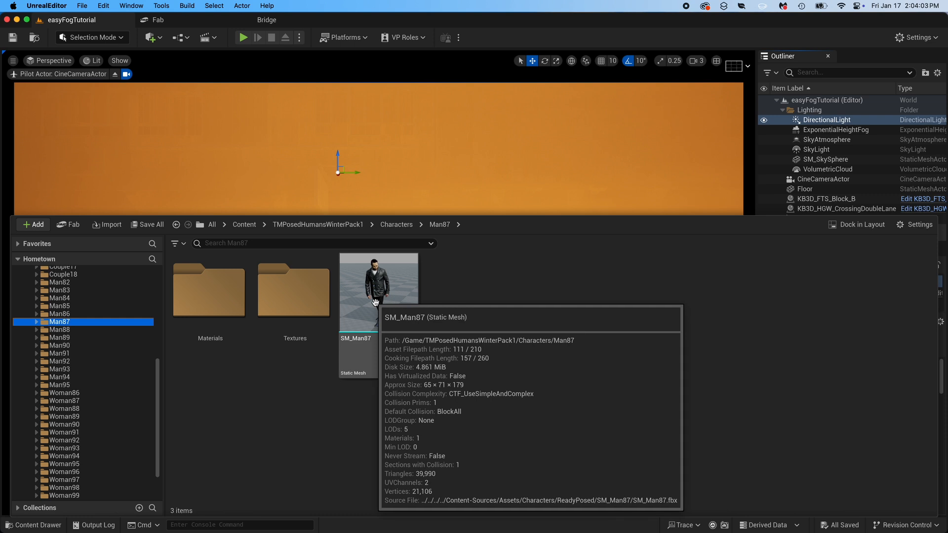
pyautogui.click(376, 302)
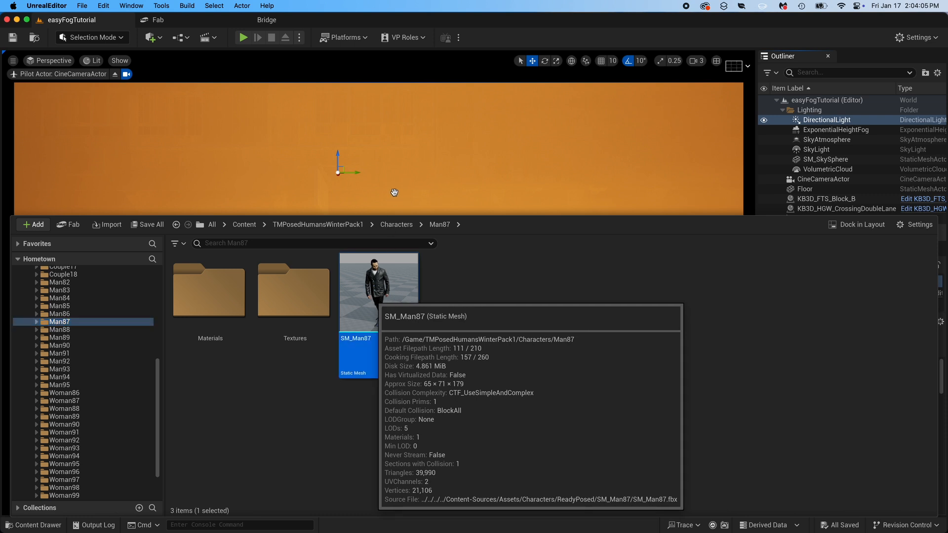
pyautogui.moveTo(395, 193); pyautogui.dragTo(394, 193)
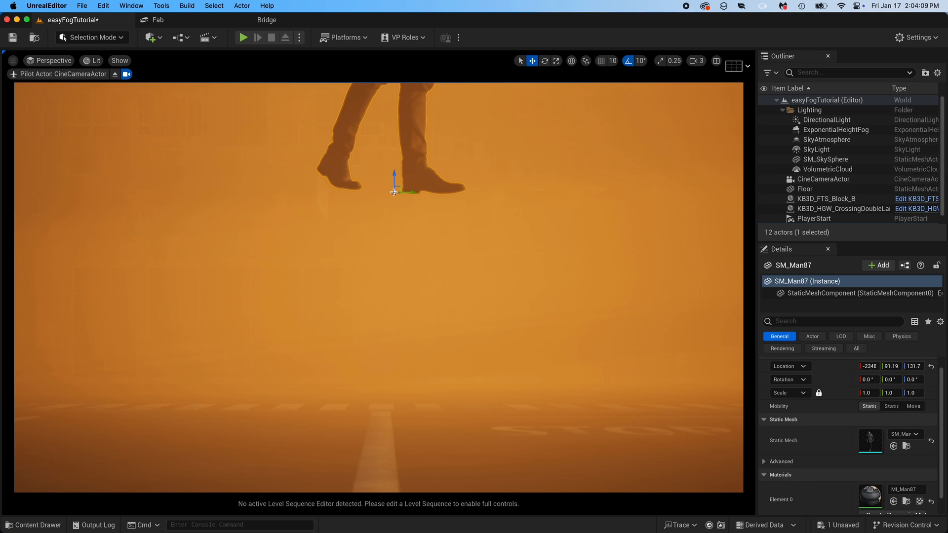
# - Delete the SM_Man87 floating too close to the camera and place it again on the ground at the street's center line
pyautogui.press('Delete')
pyautogui.hotkey('ctrl', 'space')
pyautogui.moveTo(377, 303); pyautogui.dragTo(378, 408)
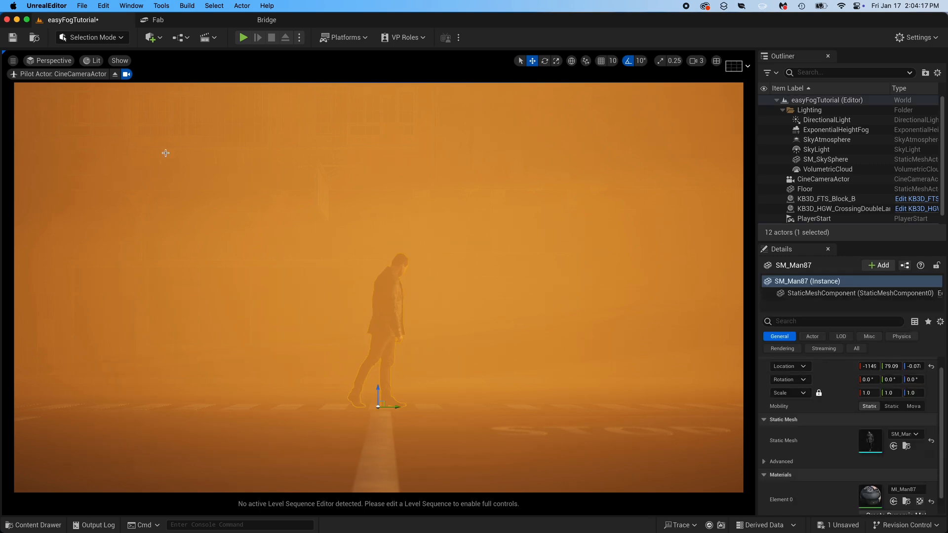
# - Stop piloting the cine camera, examine the placed character from several free perspective angles, and return to the CineCameraActor view
pyautogui.click(116, 76)
pyautogui.moveTo(362, 230); pyautogui.dragTo(337, 194, button='right')
pyautogui.press('w')
pyautogui.press('d')
pyautogui.press('w')
pyautogui.press('d')
pyautogui.press('s')
pyautogui.press('d')
pyautogui.press('q')
pyautogui.press('a')
pyautogui.press('a')
pyautogui.press('s')
pyautogui.press('d')
pyautogui.press('d')
pyautogui.press('d')
pyautogui.click(50, 60)
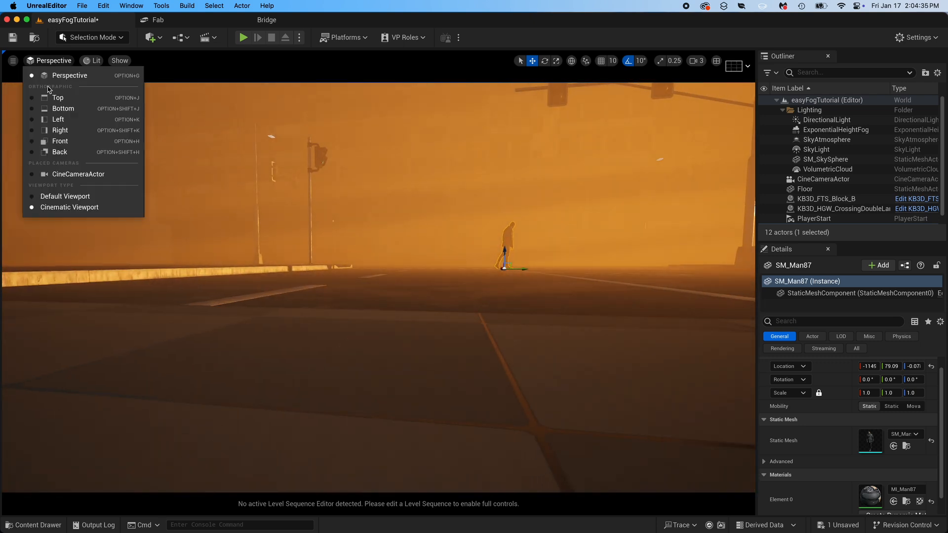
pyautogui.click(67, 174)
# - Reframe the piloted CineCameraActor slightly closer to the walking man near the middle of the shot
pyautogui.press('s')
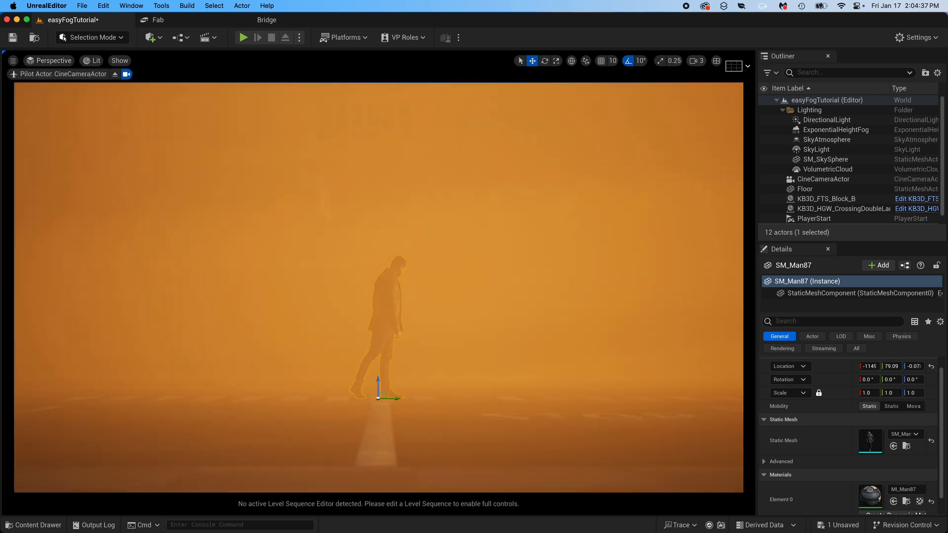
pyautogui.press('s')
pyautogui.press('w')
pyautogui.moveTo(473, 269); pyautogui.dragTo(472, 274, button='right')
pyautogui.press('Escape')
pyautogui.rightClick(467, 274)
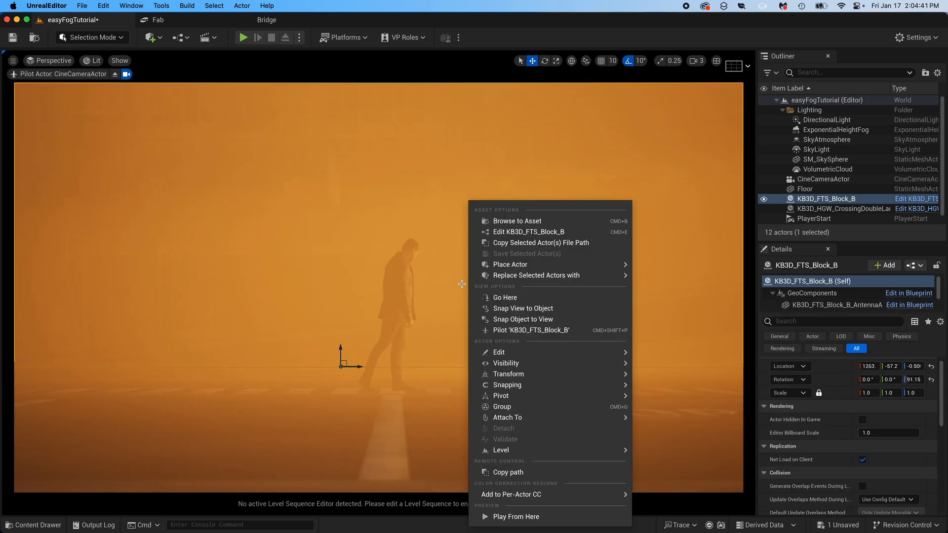
pyautogui.click(442, 282)
# - Scale SM_Man87 uniformly to about 0.875, deselect it, and shift the camera sideways to bring him closer to the frame's center
pyautogui.click(392, 362)
pyautogui.press('r')
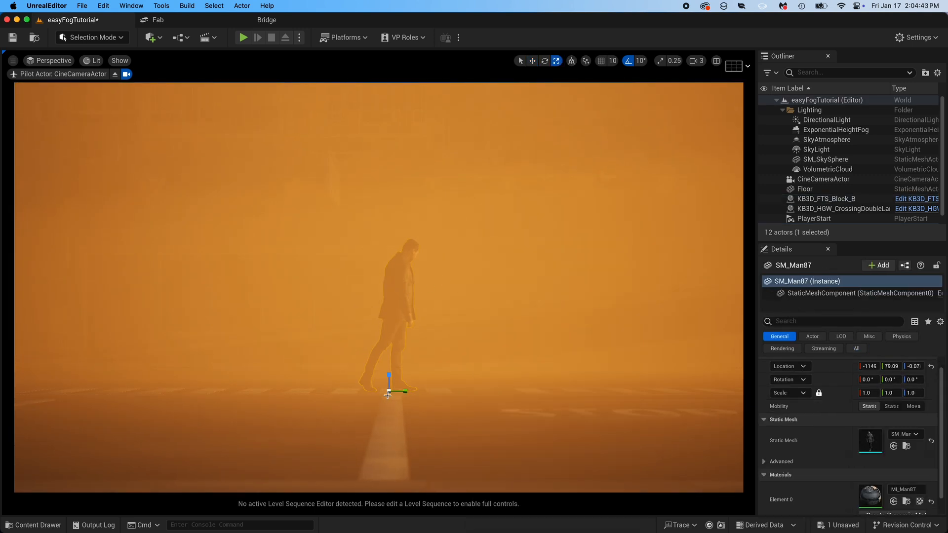
pyautogui.moveTo(387, 393); pyautogui.dragTo(382, 398)
pyautogui.press('Escape')
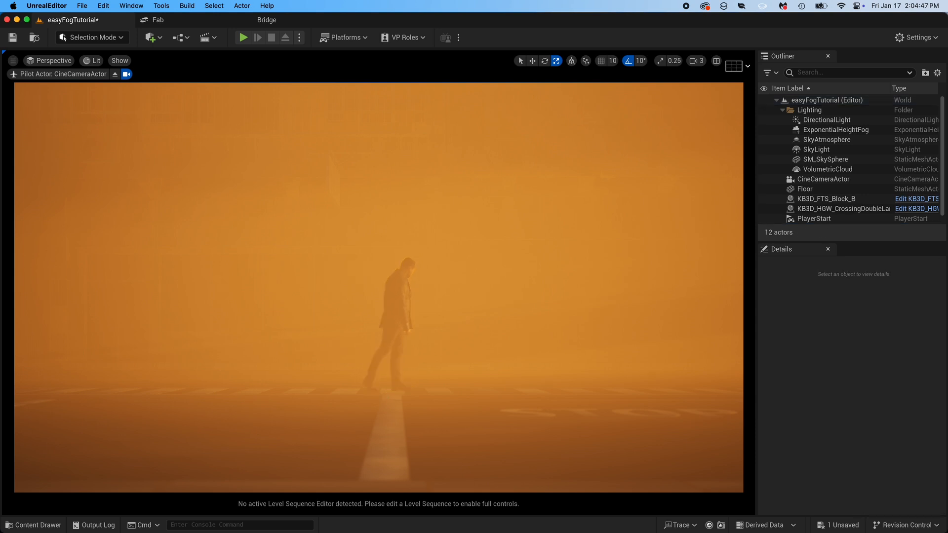
pyautogui.press('a')
pyautogui.press('d')
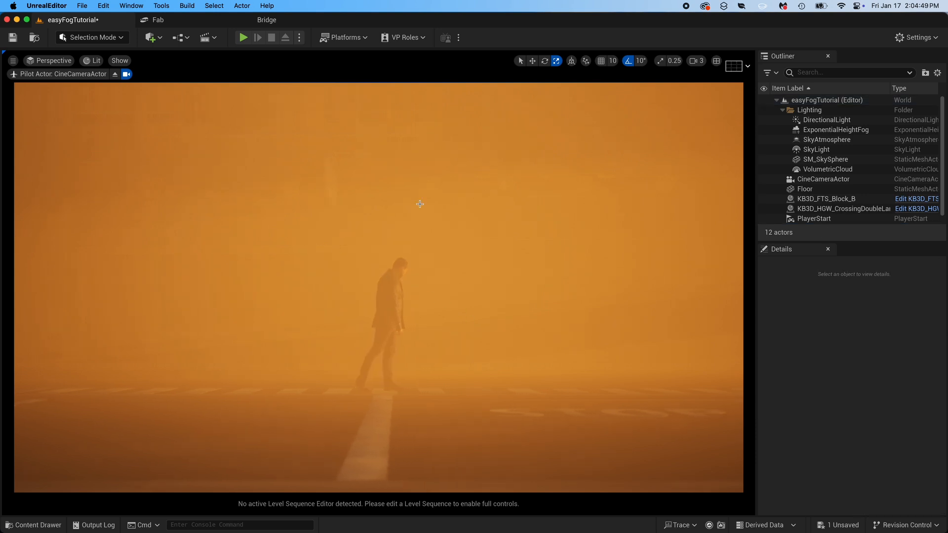
# - Switch to the Default Viewport for comparison, return to the Cinematic Viewport, and look through the CineCameraActor again
pyautogui.click(734, 68)
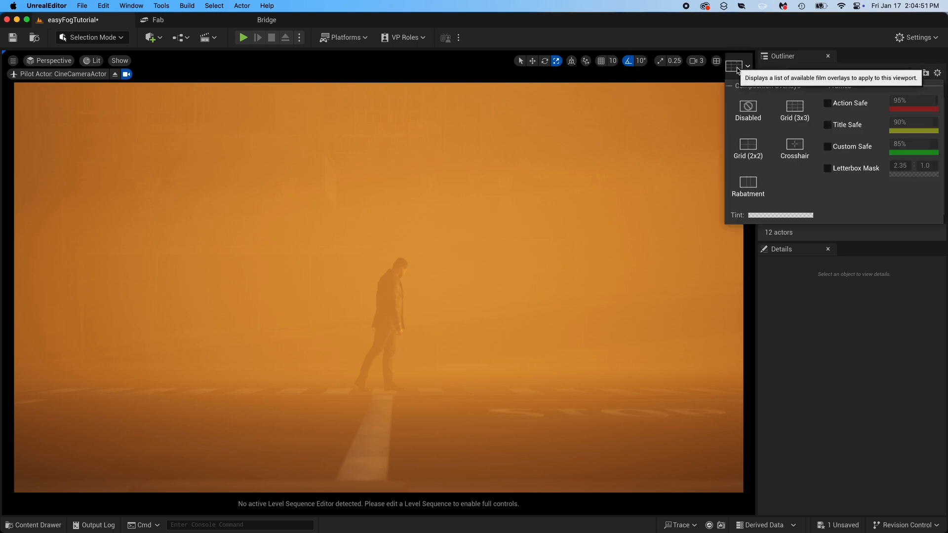
pyautogui.click(736, 68)
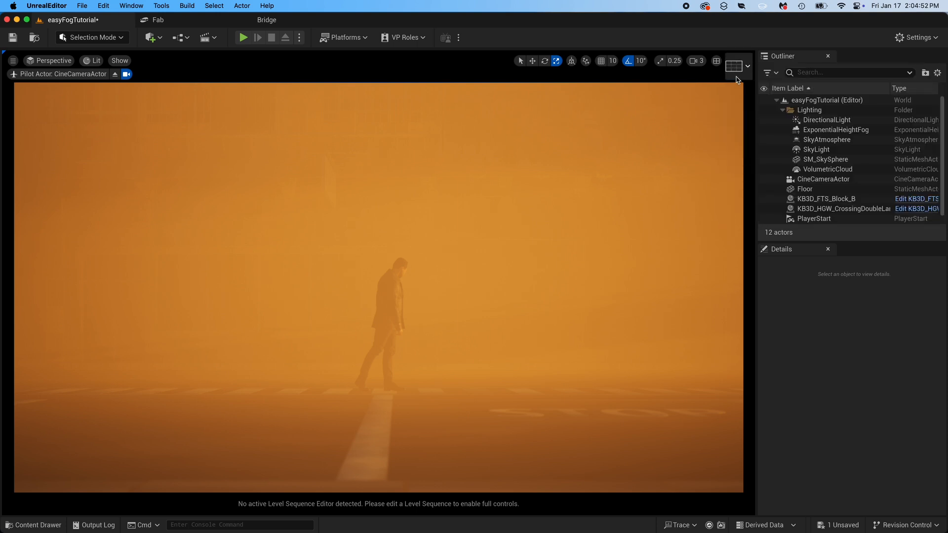
pyautogui.click(51, 61)
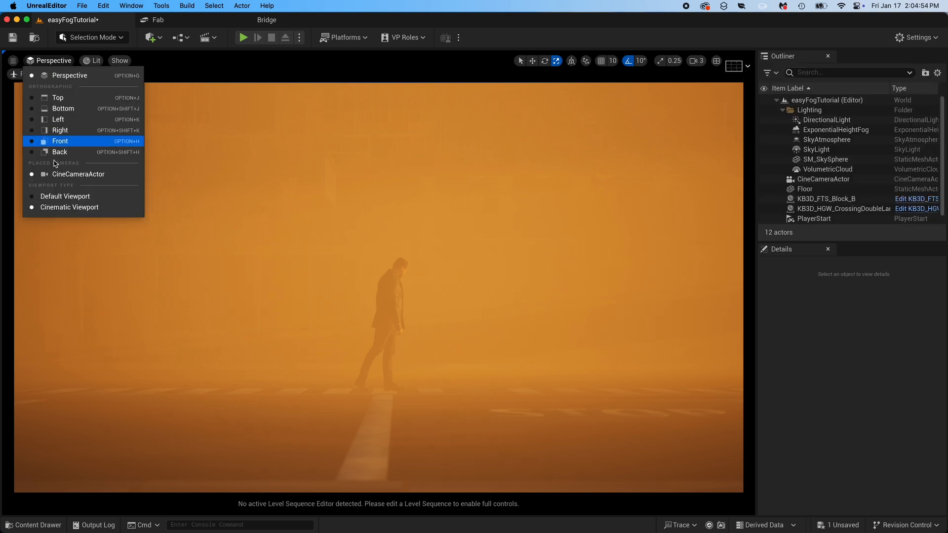
pyautogui.click(72, 197)
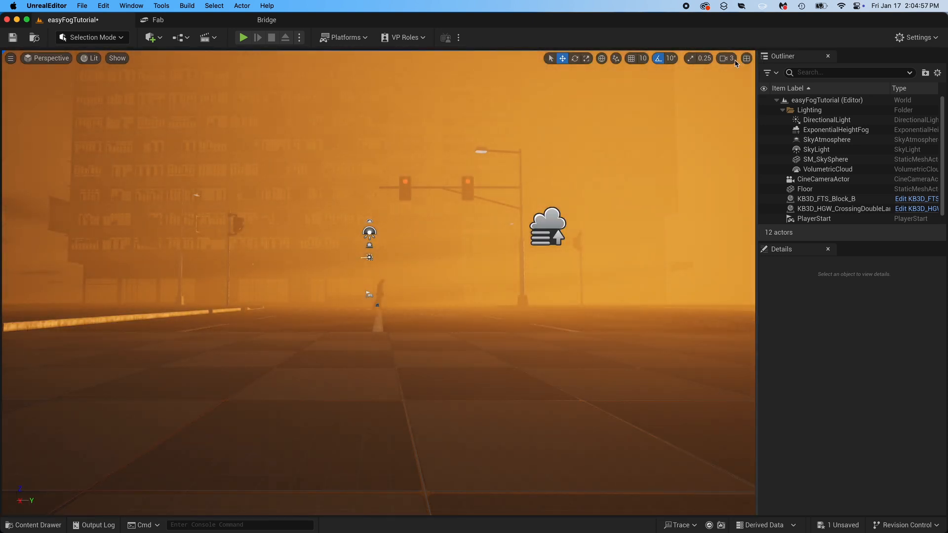
pyautogui.click(24, 61)
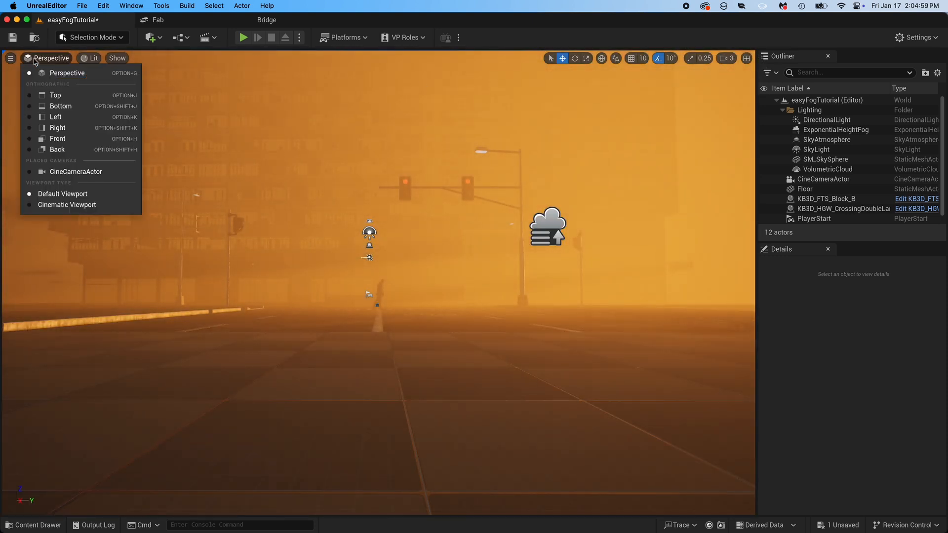
pyautogui.click(59, 206)
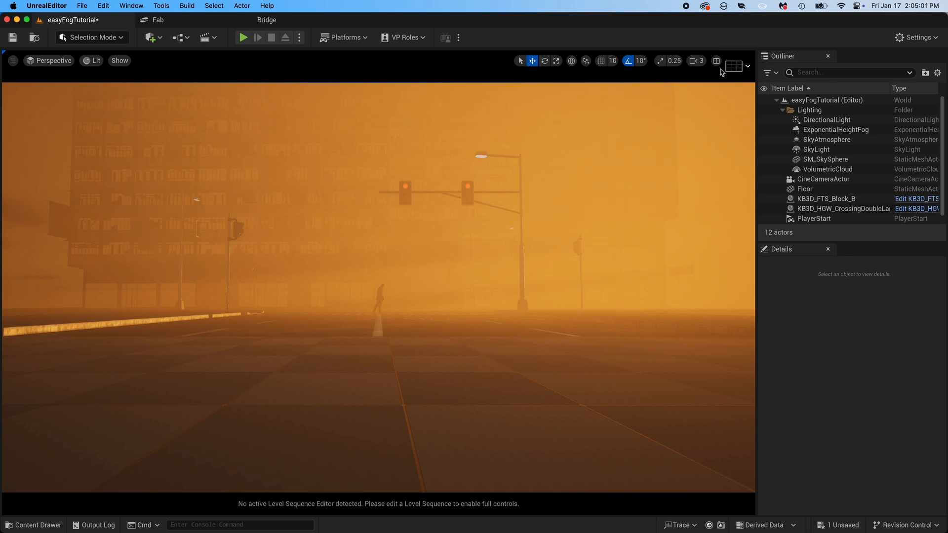
pyautogui.click(53, 61)
pyautogui.click(74, 178)
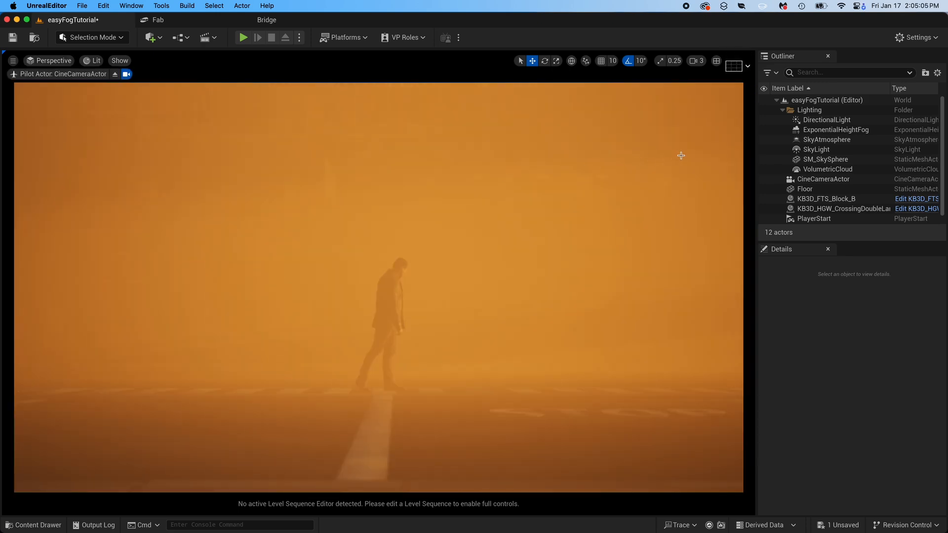
# - Try the Rabatment composition overlay and settle on the Grid (2x2) overlay for the camera view
pyautogui.click(735, 66)
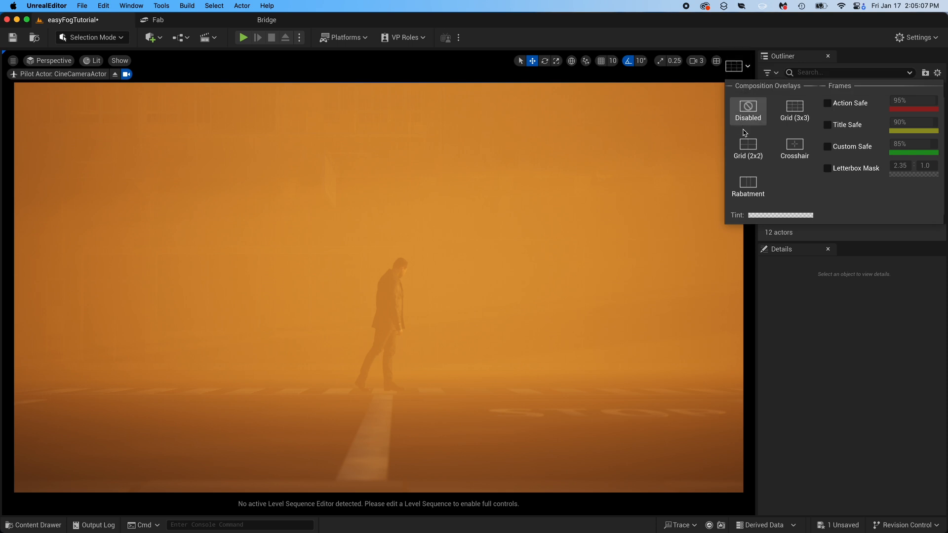
pyautogui.click(747, 146)
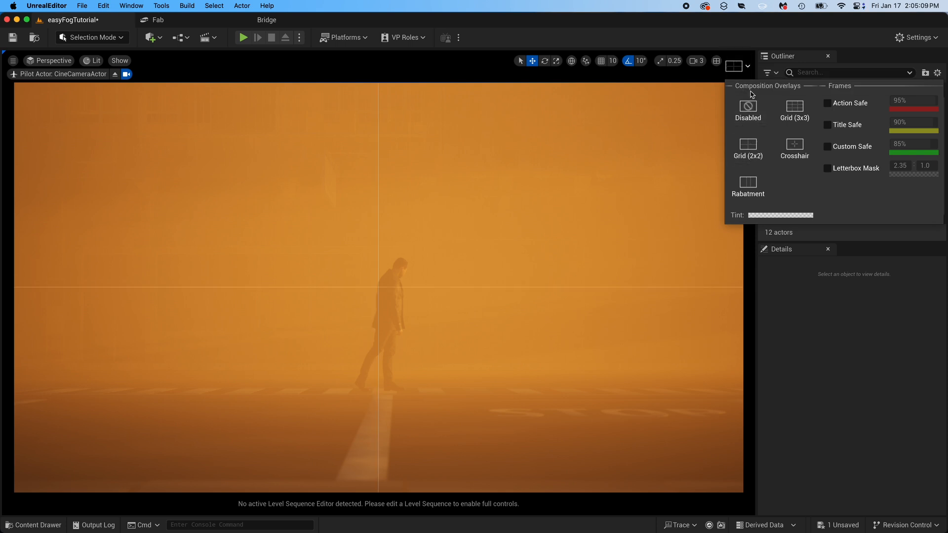
pyautogui.click(747, 183)
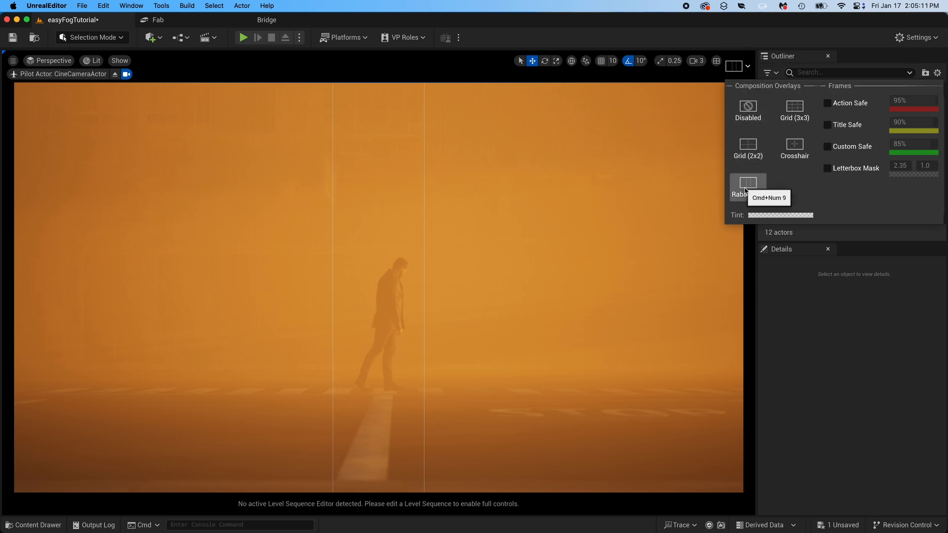
pyautogui.click(747, 146)
pyautogui.click(484, 245)
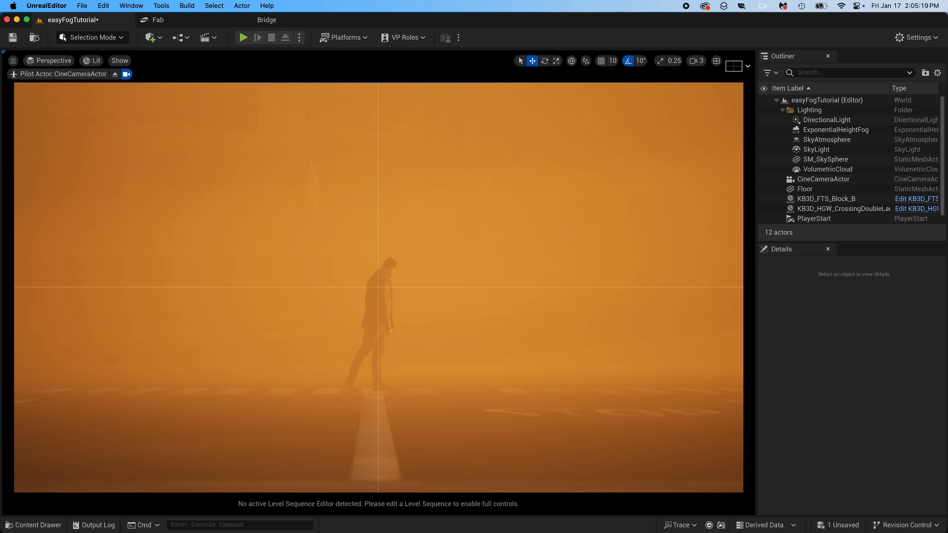
# - Align the camera with the overlay's center line and move SM_Man87 sideways to a Y location of about 69
pyautogui.rightClick(489, 316)
pyautogui.moveTo(472, 316)
pyautogui.mouseDown(button='right')
pyautogui.moveTo(455, 316)
pyautogui.moveTo(486, 315)
pyautogui.mouseUp(button='right')
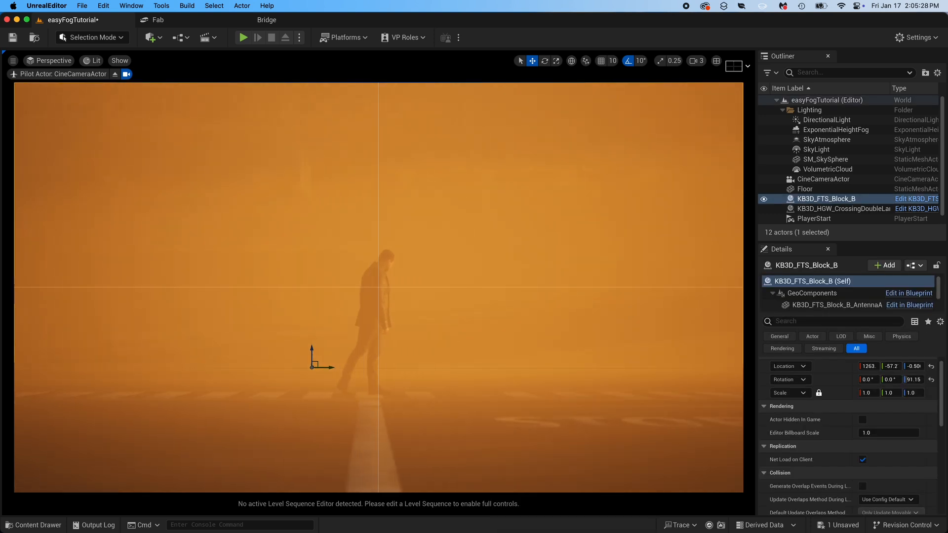
pyautogui.click(377, 396)
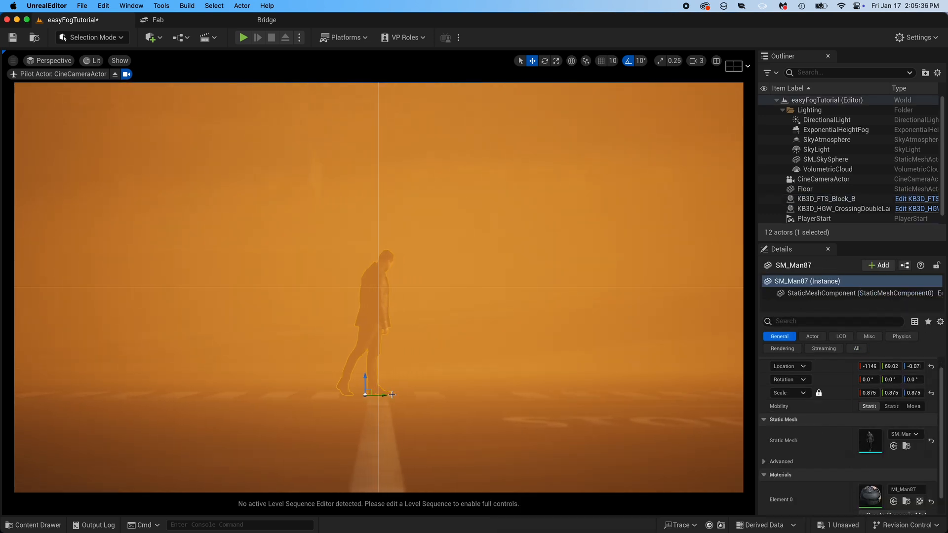
# - Try a Start Distance of 280 and a Near Fade In Distance of 1000 in the ExponentialHeightFog's volumetric fog, and reset both
pyautogui.click(829, 131)
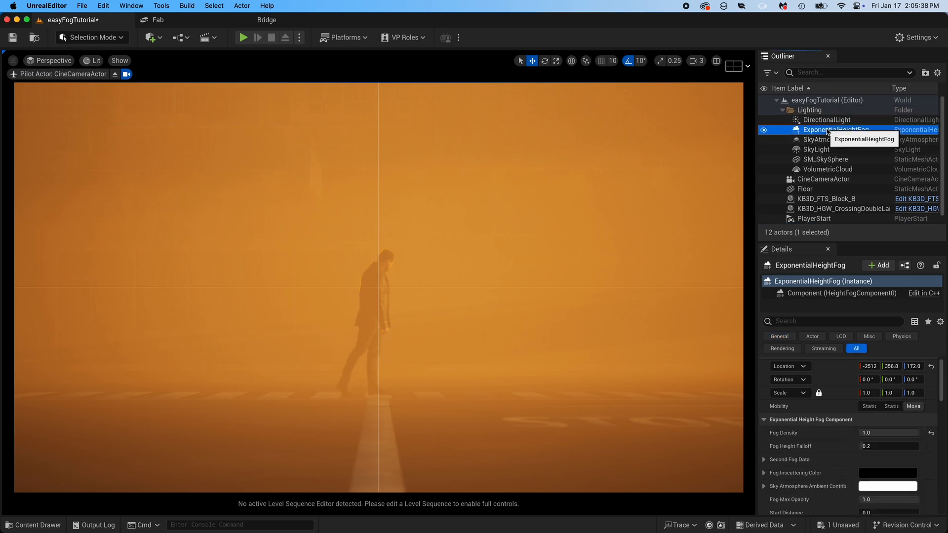
pyautogui.moveTo(943, 381); pyautogui.dragTo(943, 425)
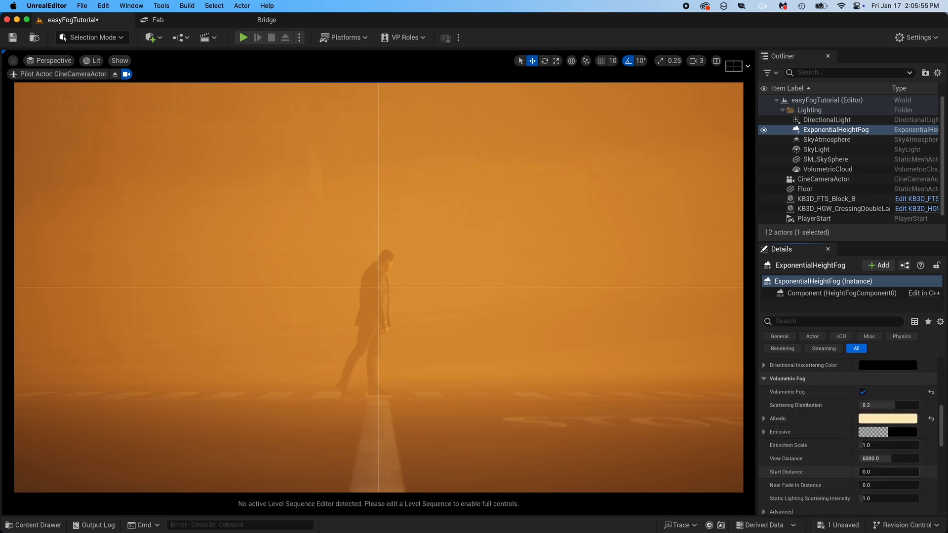
pyautogui.moveTo(873, 472); pyautogui.dragTo(892, 483)
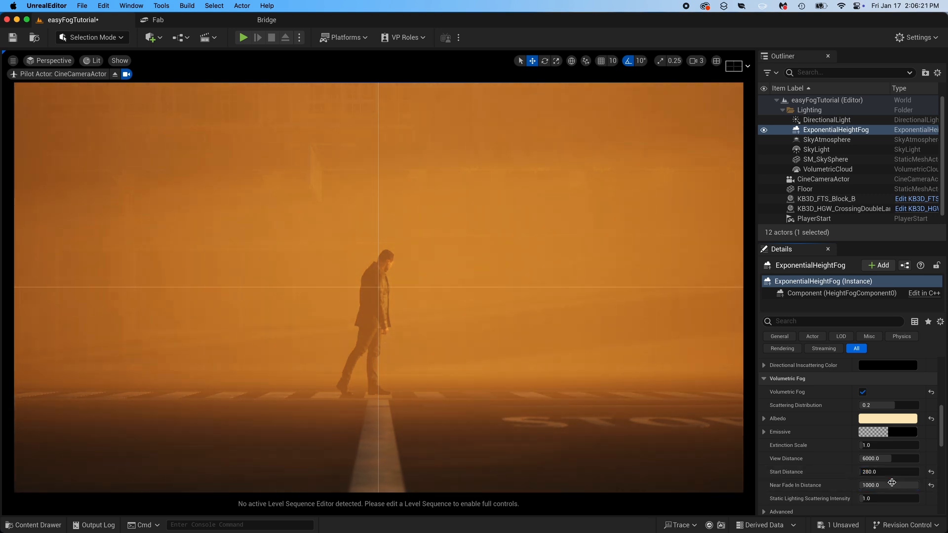
pyautogui.click(931, 472)
pyautogui.click(931, 486)
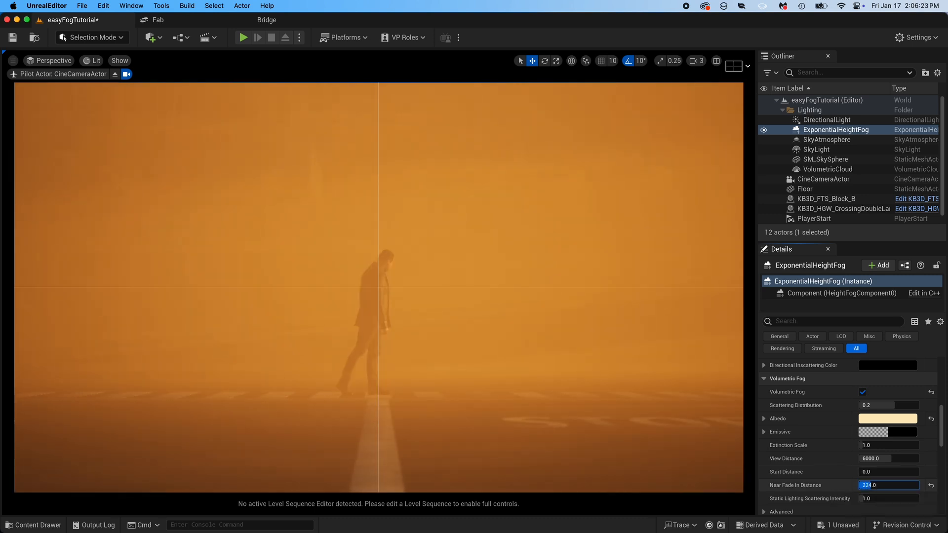
# - Try a Near Fade In Distance of 1000 with a Start Distance of 660, and reset the Near Fade In Distance
pyautogui.moveTo(871, 485); pyautogui.dragTo(918, 486)
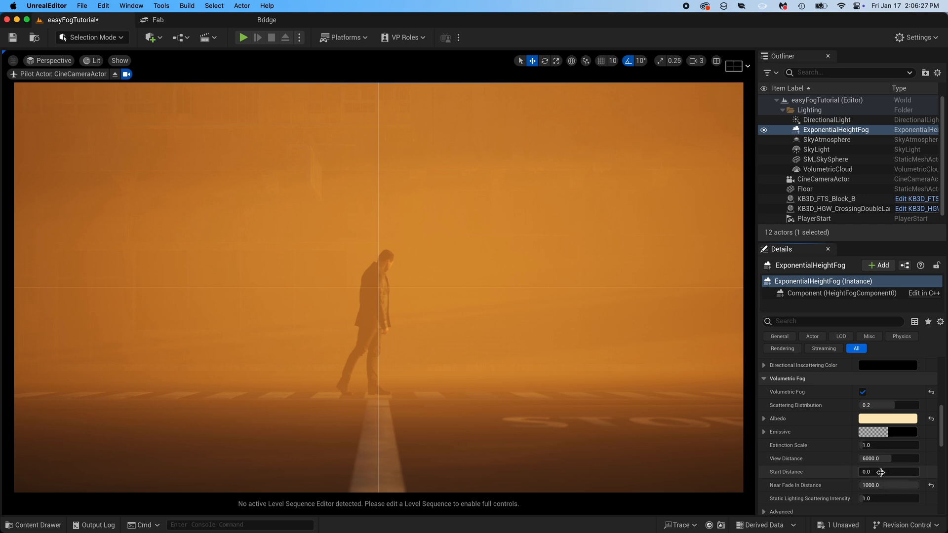
pyautogui.moveTo(884, 471); pyautogui.dragTo(901, 472)
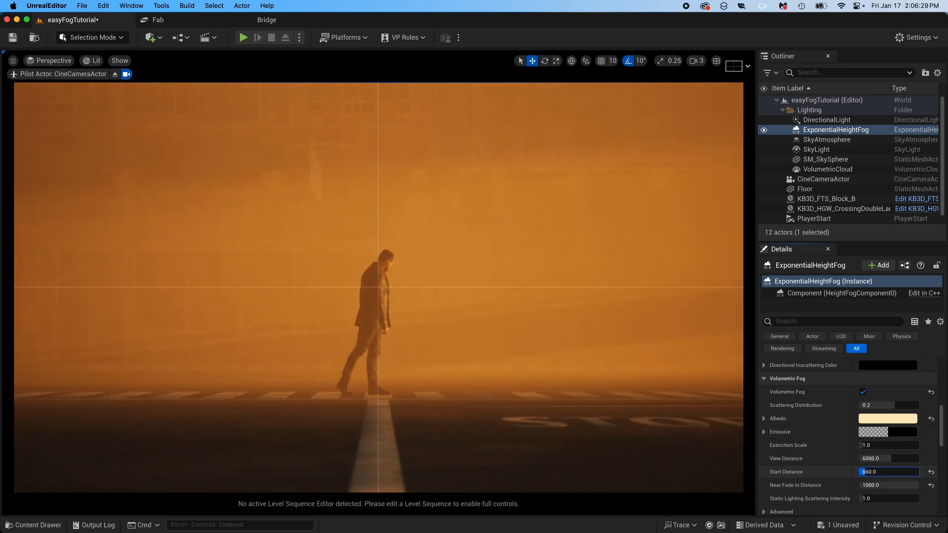
pyautogui.click(931, 487)
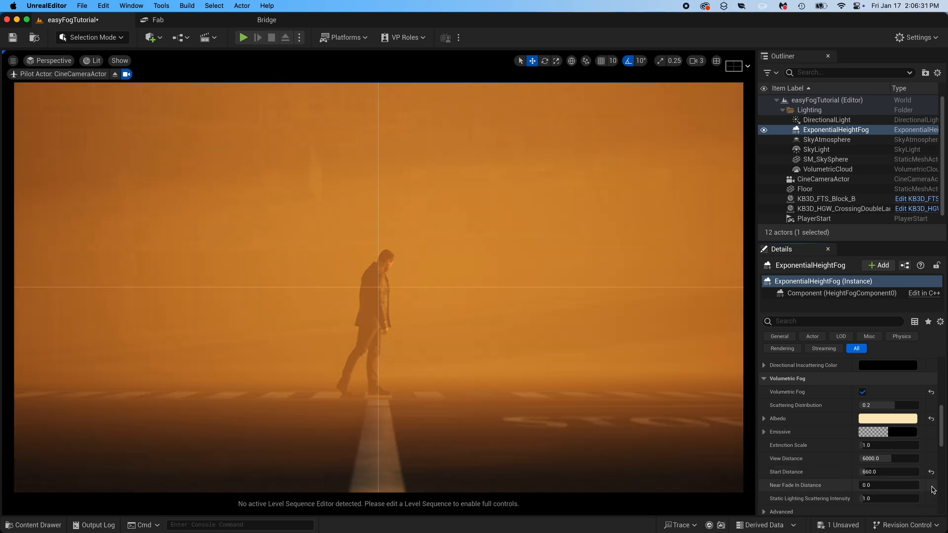
# - Set the ExponentialHeightFog's volumetric fog Start Distance to 380 and Near Fade In Distance to 700
pyautogui.moveTo(884, 486)
pyautogui.mouseDown()
pyautogui.moveTo(903, 485)
pyautogui.moveTo(878, 474)
pyautogui.mouseUp()
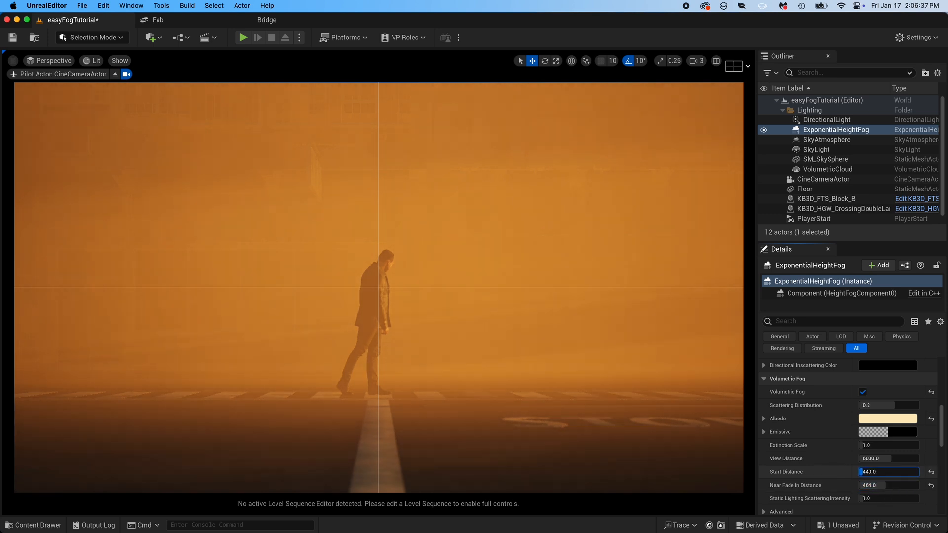
pyautogui.click(888, 486)
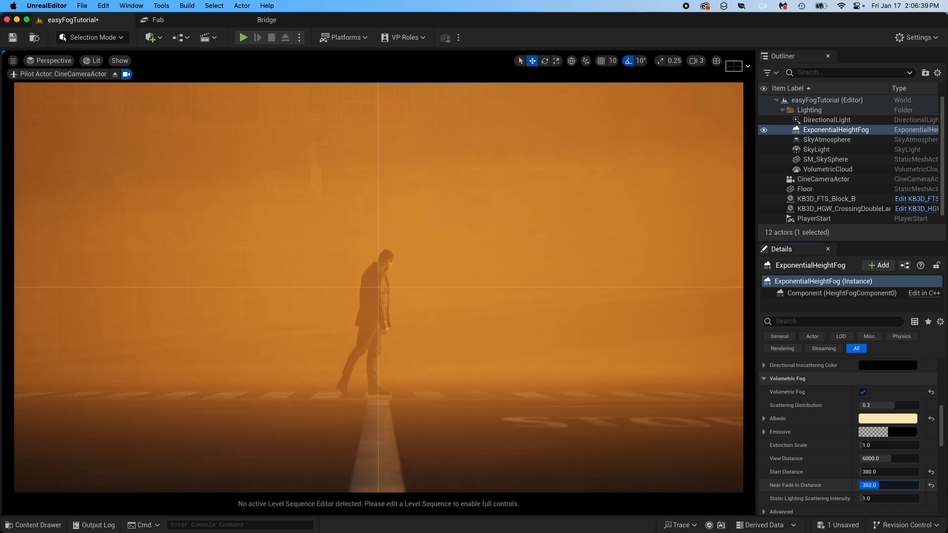
pyautogui.write('500')
pyautogui.press('Return')
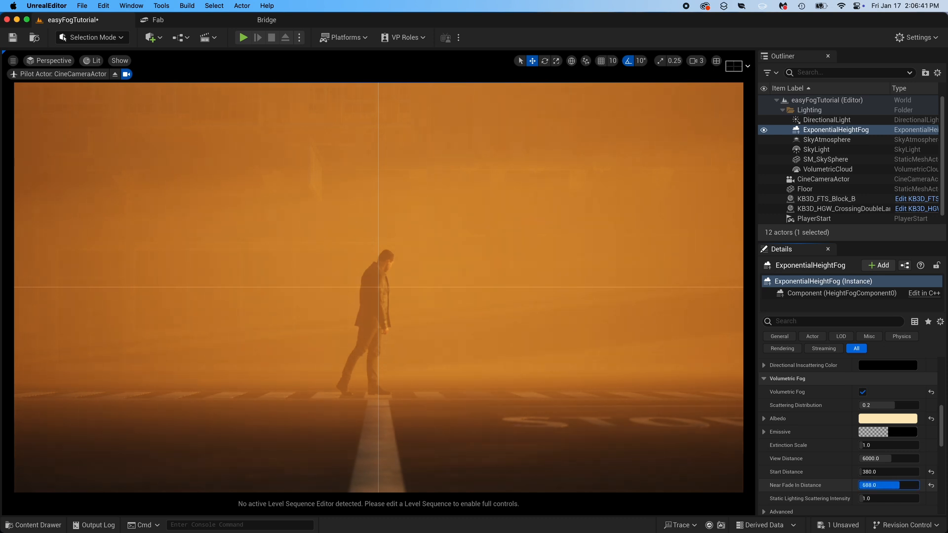
pyautogui.moveTo(889, 486); pyautogui.dragTo(891, 485)
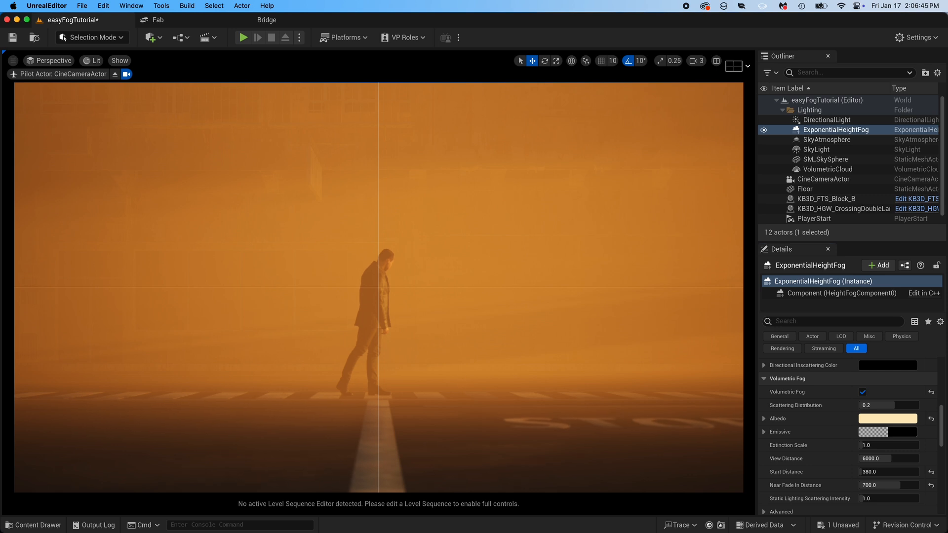
# - Reframe the shot slightly and set the CineCameraActor's Manual Focus Distance by sampling the scene depth on the man's torso
pyautogui.moveTo(494, 356); pyautogui.dragTo(491, 332)
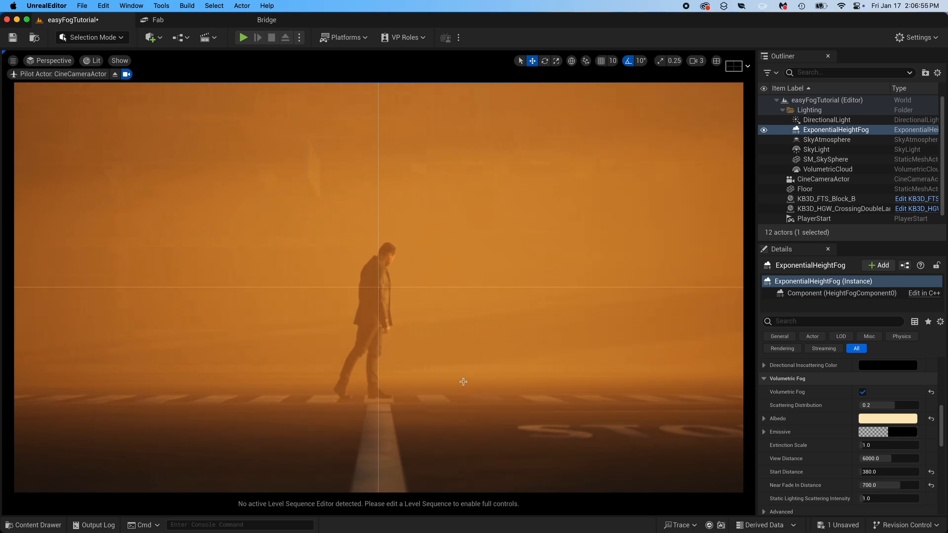
pyautogui.click(390, 299)
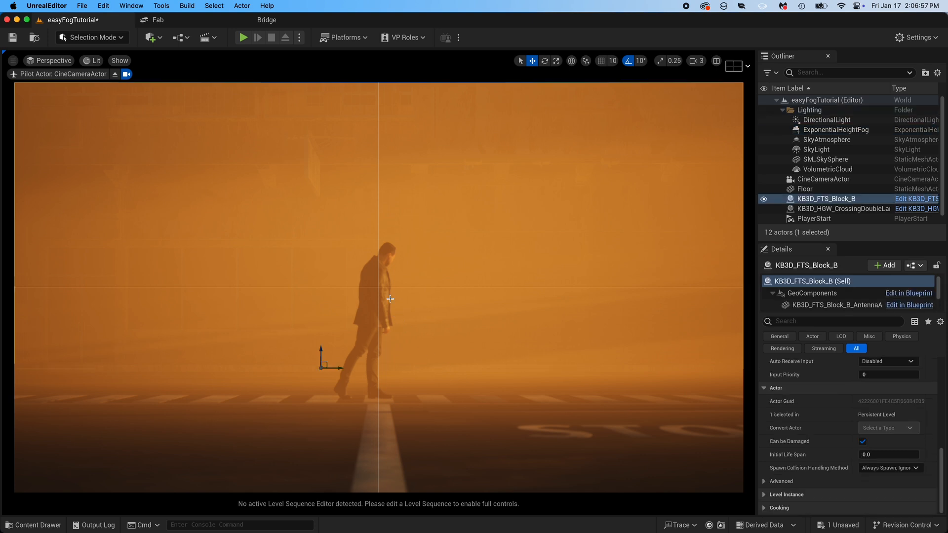
pyautogui.click(820, 180)
pyautogui.scroll(-3, 942, 369)
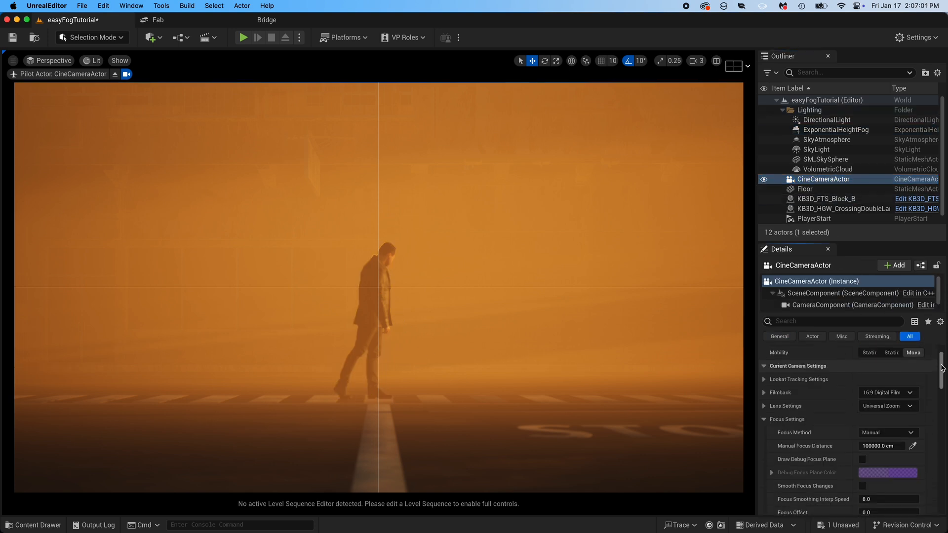
pyautogui.scroll(-1, 942, 369)
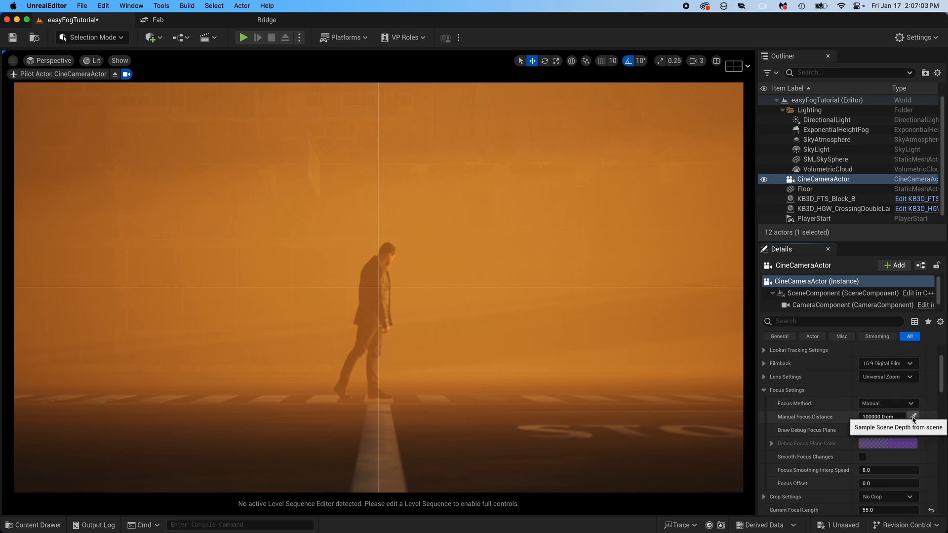
pyautogui.click(913, 417)
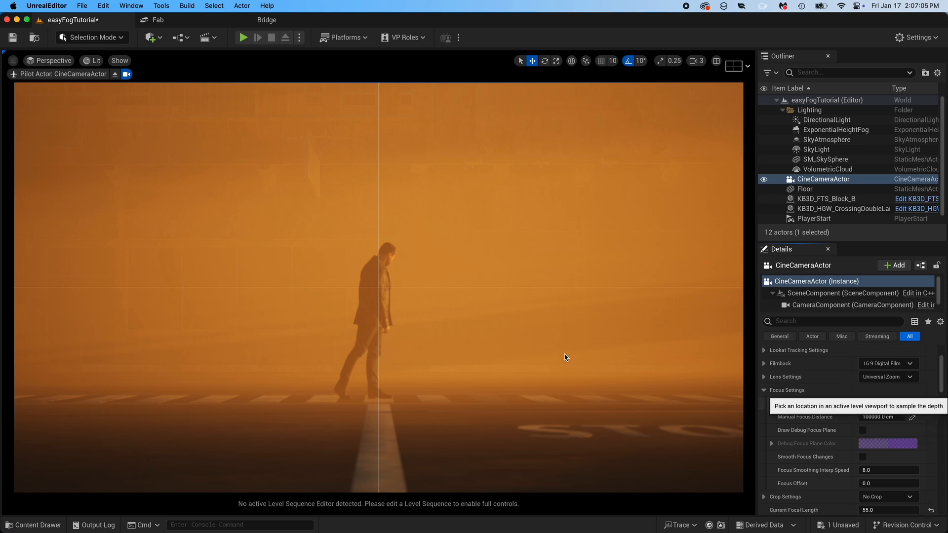
pyautogui.click(377, 291)
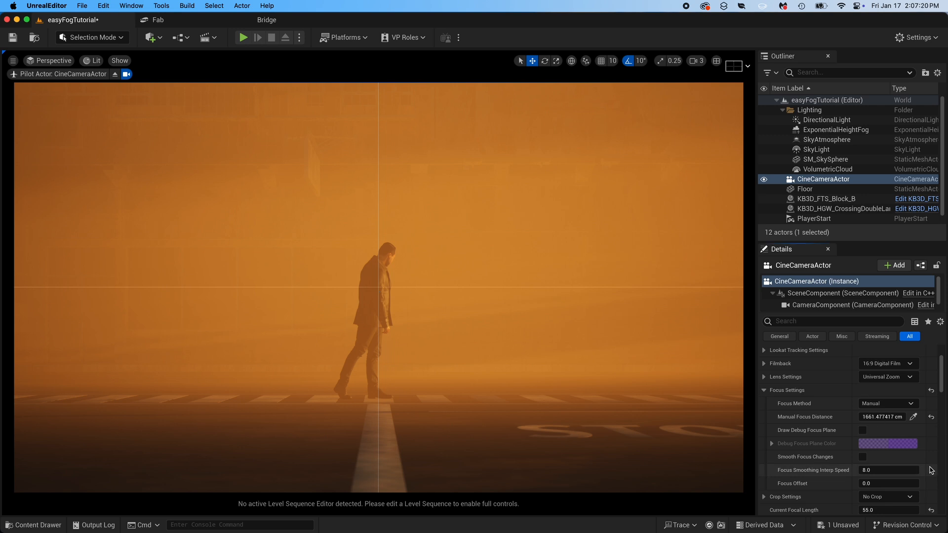
# - Set the CineCameraActor's Current Aperture to 1.2, compare it with the default aperture, and restore 1.2
pyautogui.scroll(-1, 931, 470)
pyautogui.scroll(-1, 931, 470)
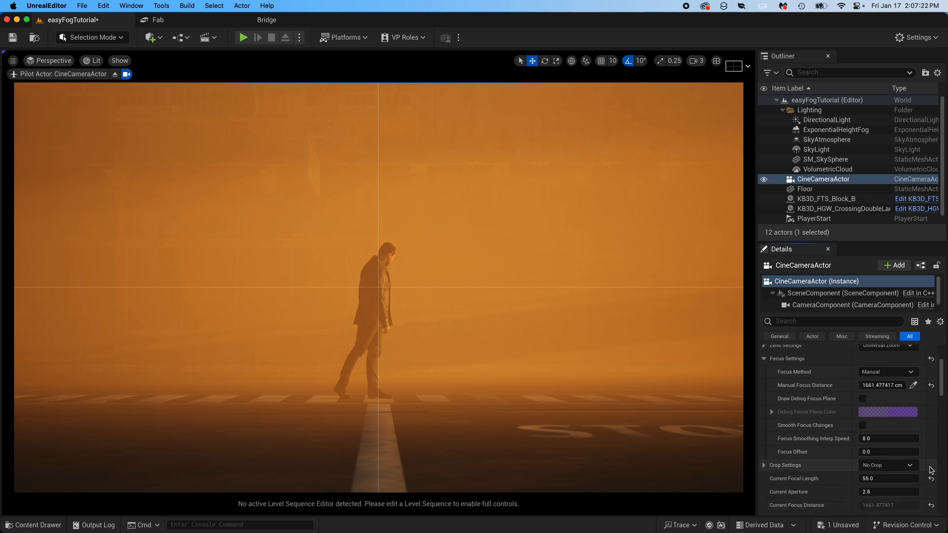
pyautogui.click(894, 492)
pyautogui.write('1.2')
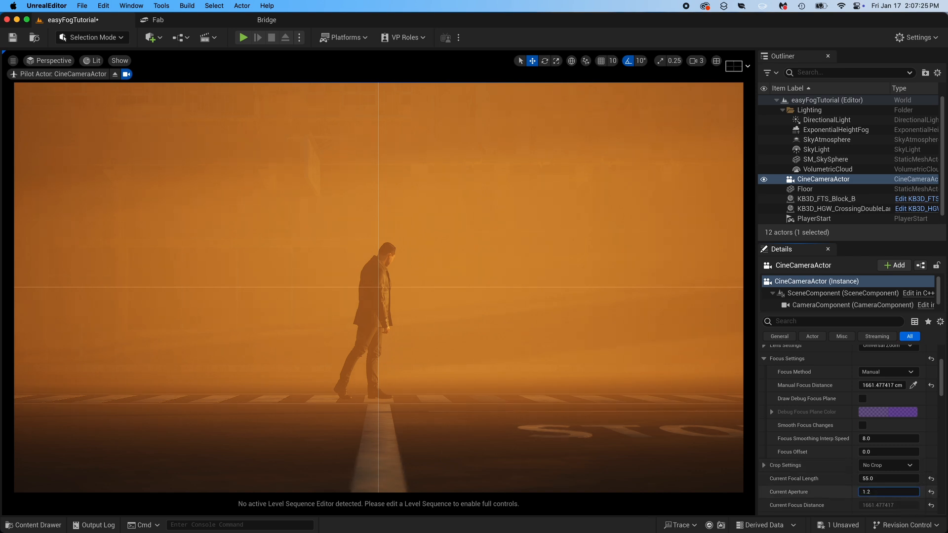
pyautogui.press('Return')
pyautogui.click(931, 492)
pyautogui.press('super+z')
# - Turn off the crosshair composition overlay in the viewport and open the High Resolution Screenshot settings
pyautogui.click(734, 66)
pyautogui.click(738, 78)
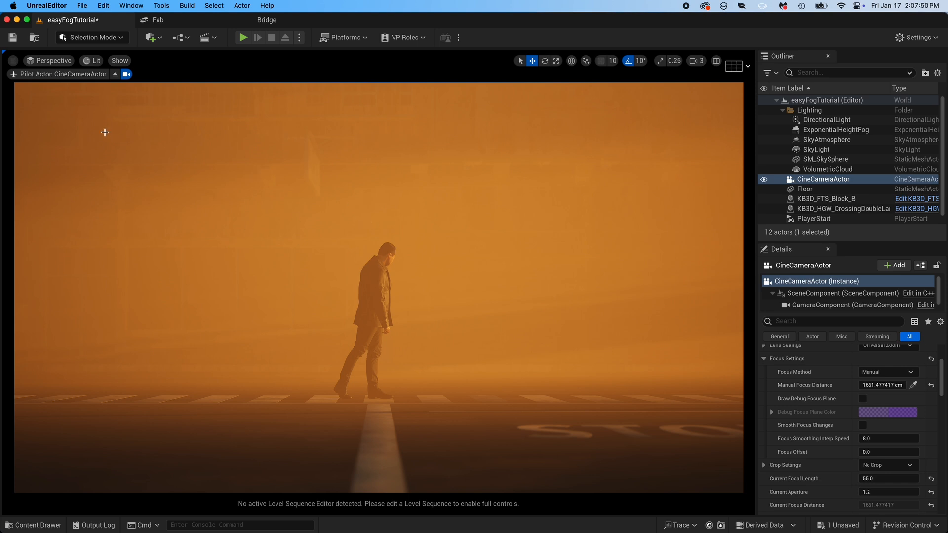
pyautogui.click(13, 60)
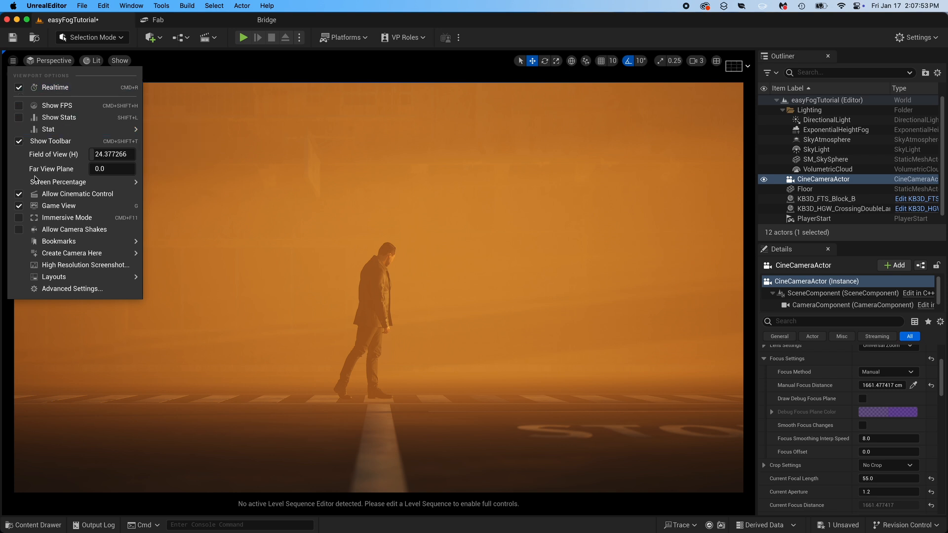
pyautogui.click(89, 268)
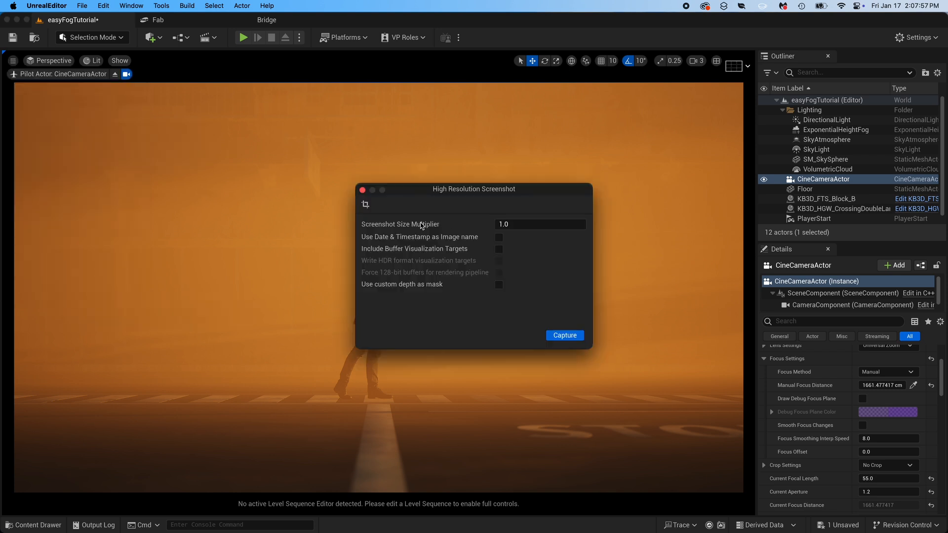
# - Capture a high resolution screenshot with a Screenshot Size Multiplier of 2 and close the screenshot window
pyautogui.moveTo(499, 192); pyautogui.dragTo(575, 200)
pyautogui.click(617, 233)
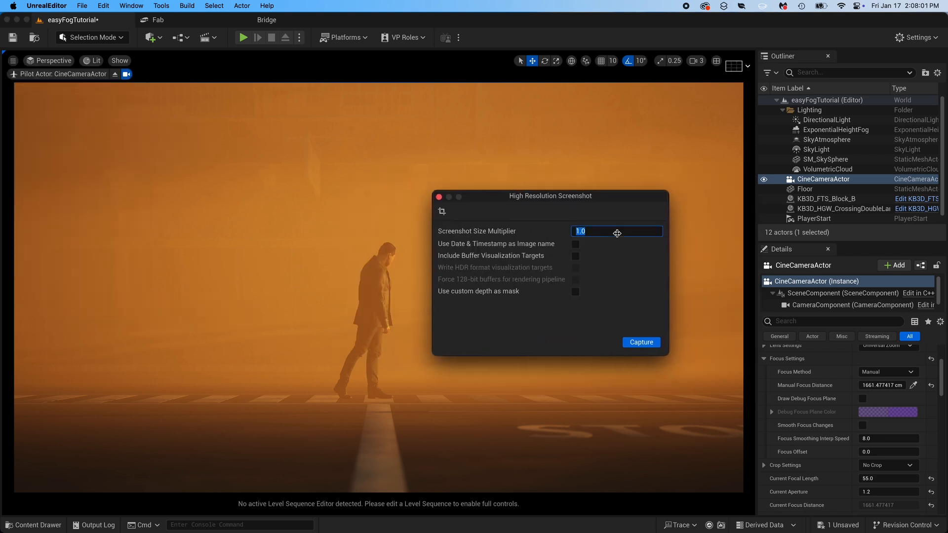
pyautogui.write('2')
pyautogui.press('Return')
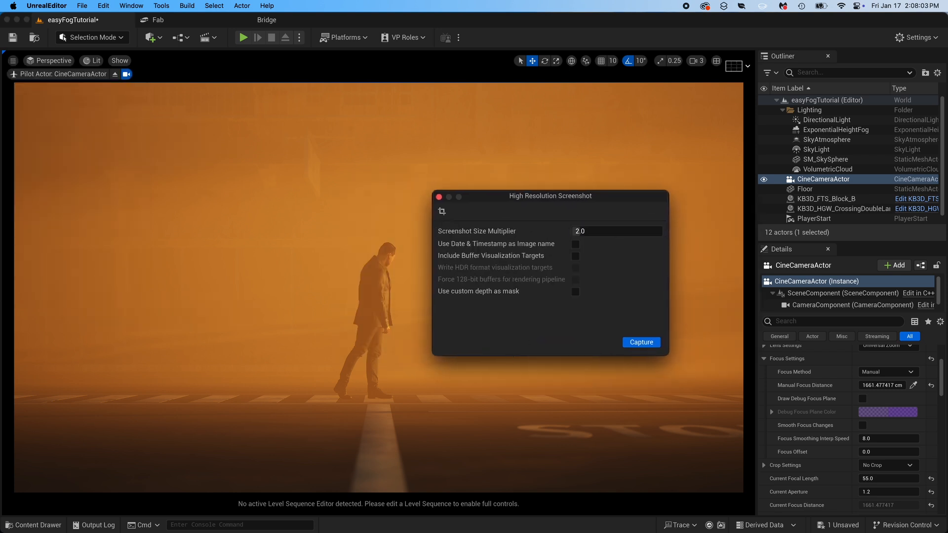
pyautogui.click(639, 342)
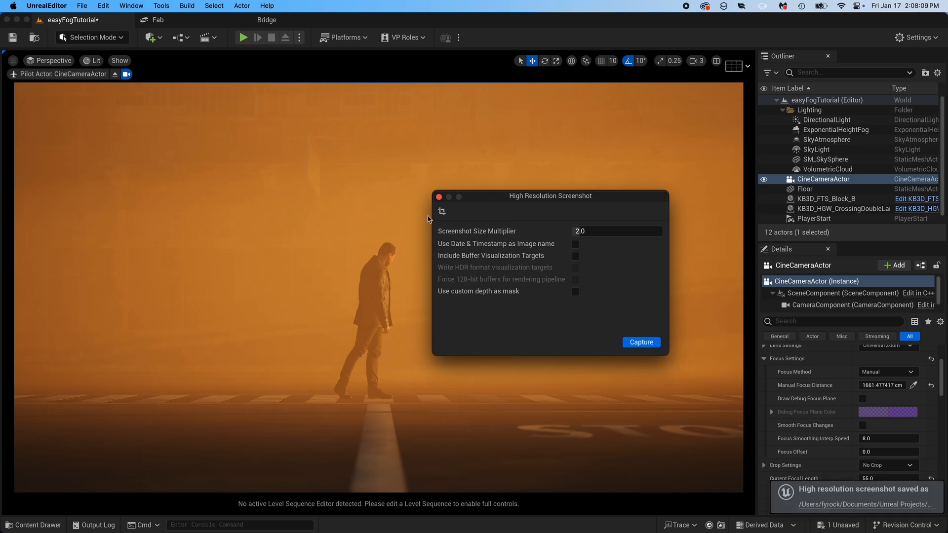
pyautogui.click(439, 197)
# - Open the saved HighresScreenshot00014.png in Preview from its folder and examine the captured image
pyautogui.click(835, 507)
pyautogui.doubleClick(242, 239)
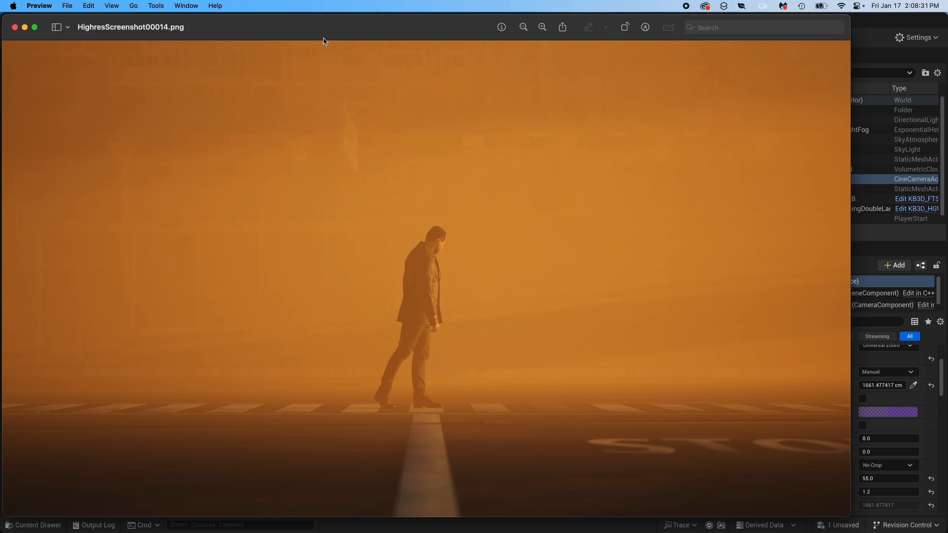
pyautogui.moveTo(324, 37); pyautogui.dragTo(356, 36)
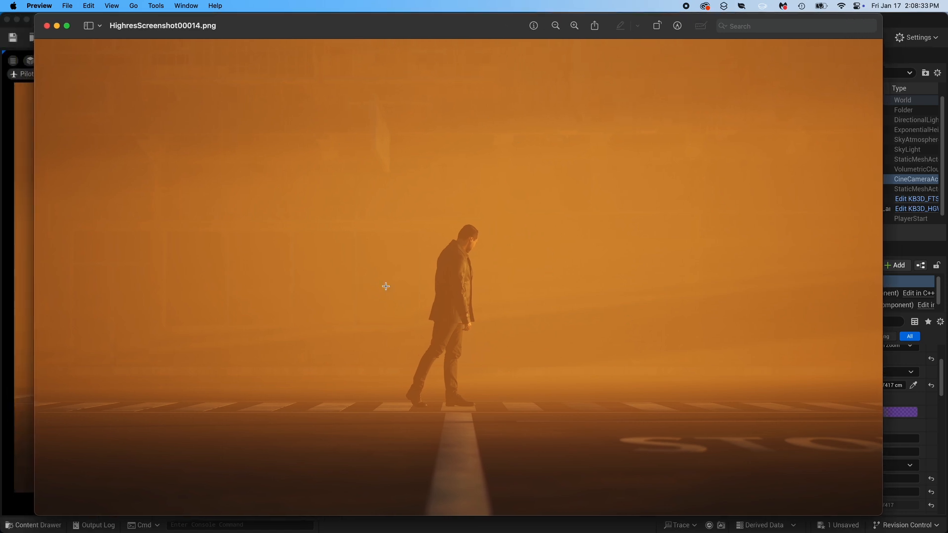